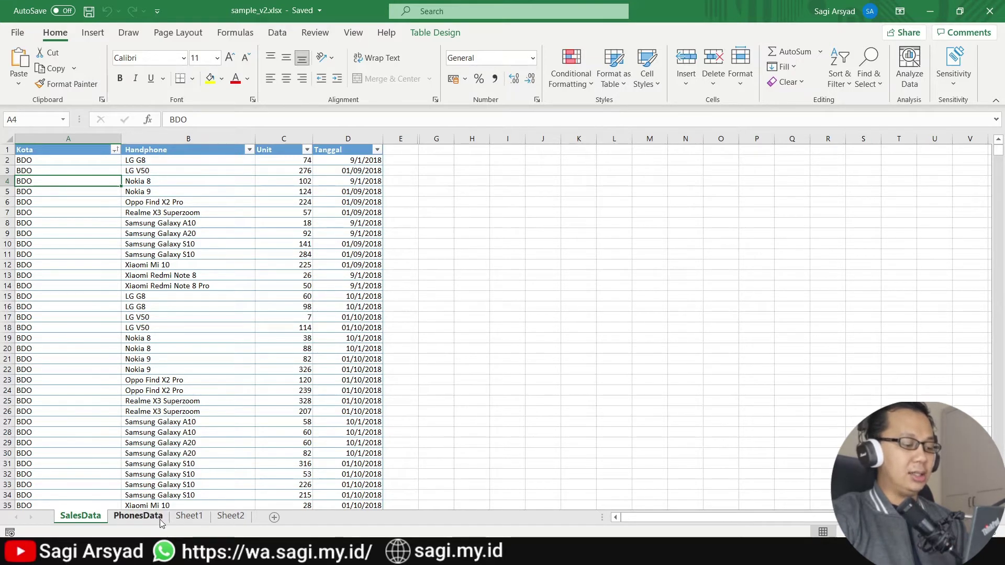
- Look through the SalesData, PhonesData and Sheet1 worksheets of the sample_v2.xlsx workbook to review their columns
click(138, 516)
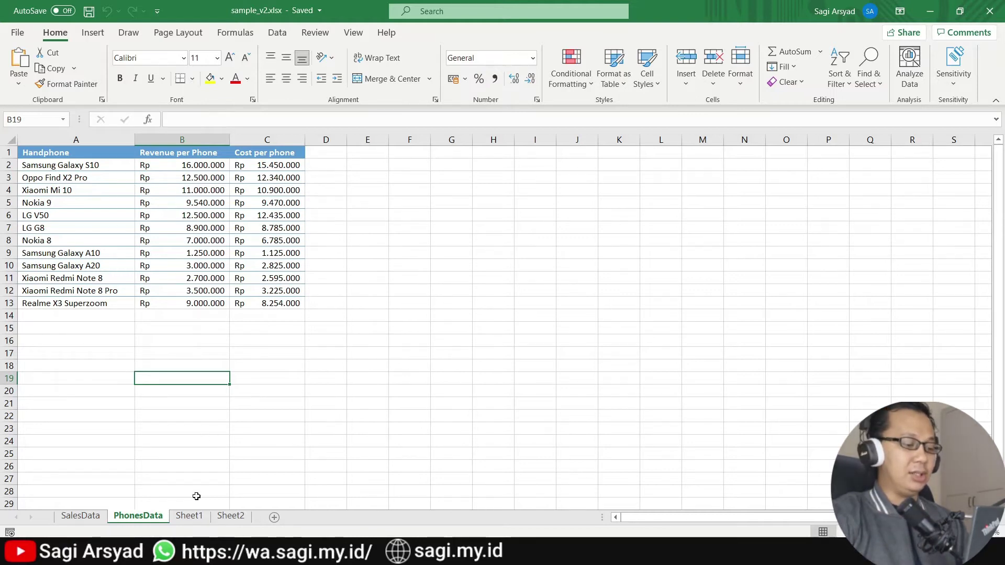
click(197, 516)
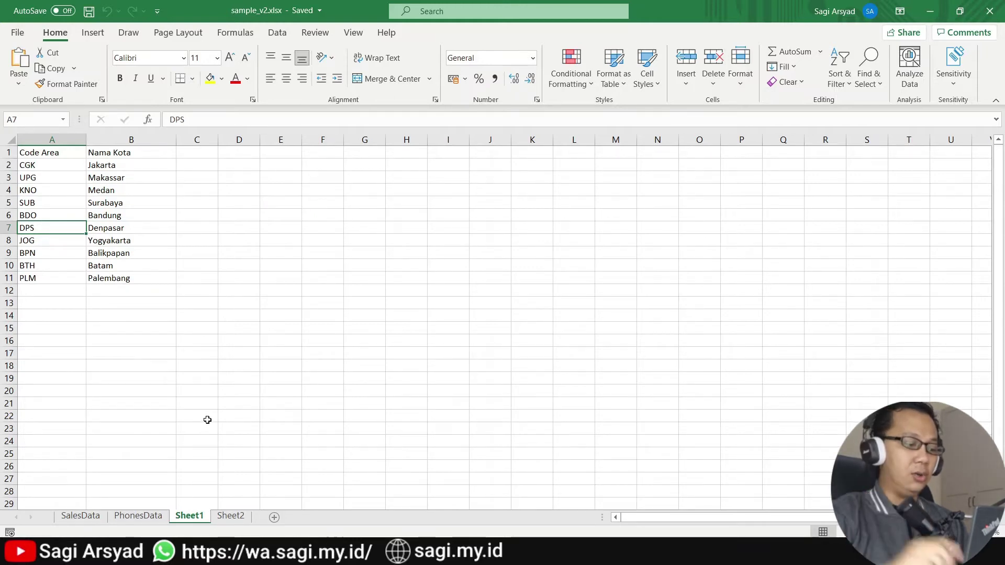
click(78, 518)
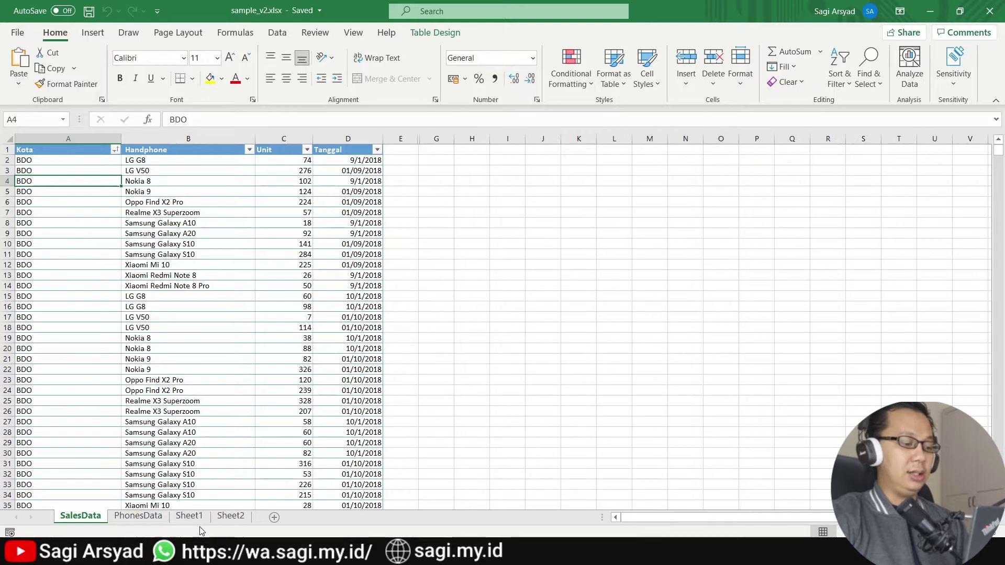
click(143, 518)
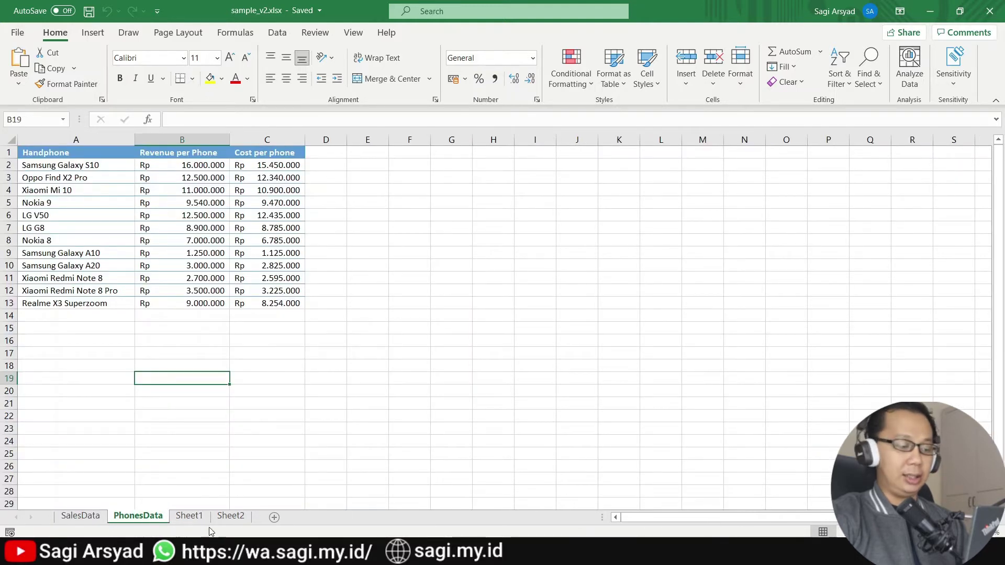
click(193, 517)
click(138, 515)
click(80, 516)
click(138, 516)
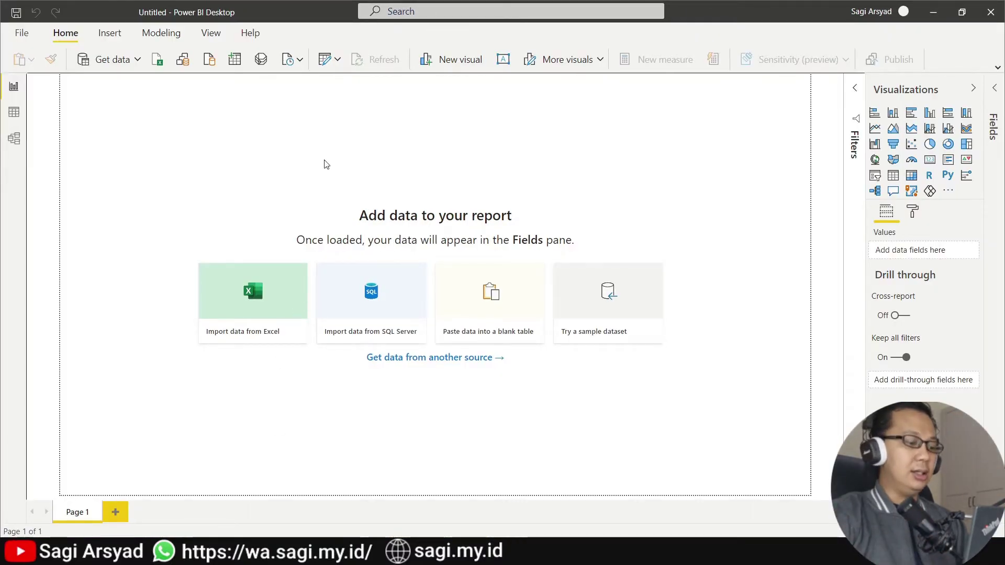
- Switch to Power BI Desktop and import the Excel workbook sample_v2.xlsx as the report's data source
click(247, 314)
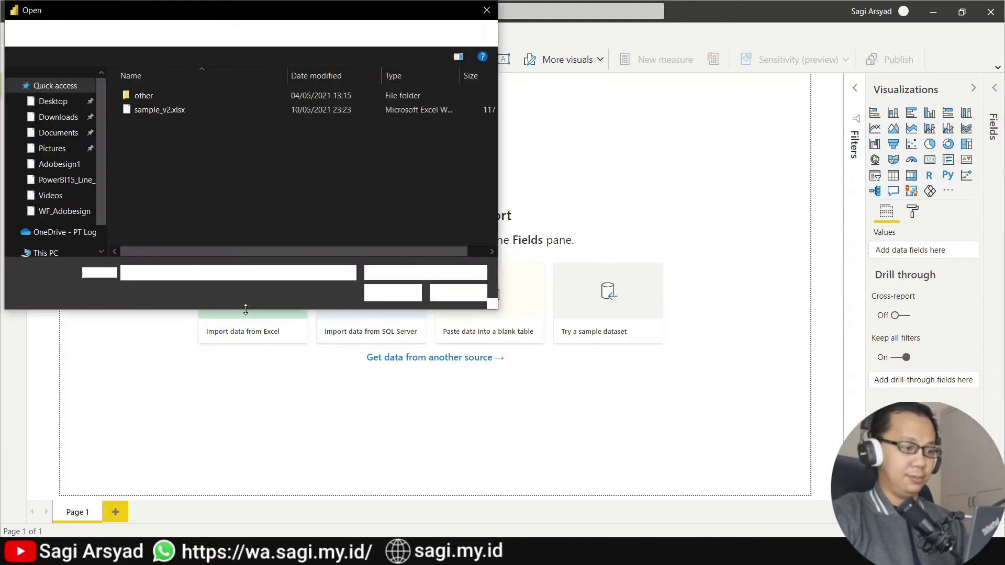
click(193, 111)
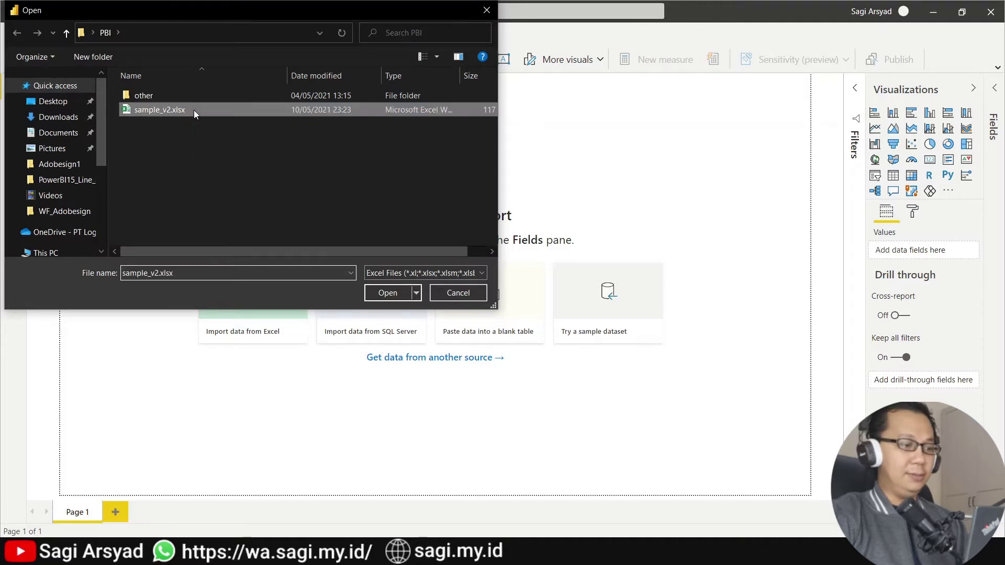
click(391, 293)
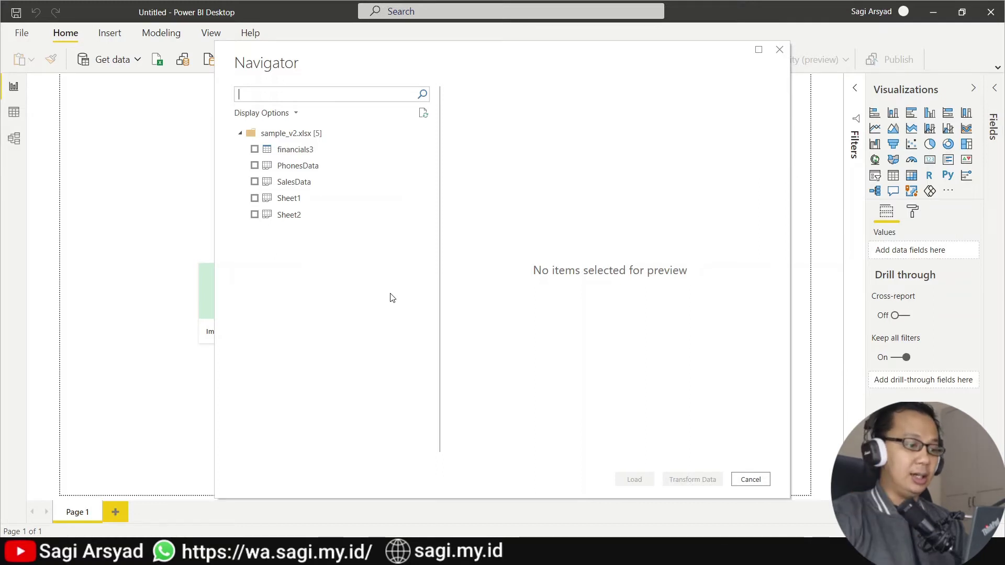
- Select the PhonesData, SalesData and Sheet1 sheets for import and preview the contents of each
click(254, 165)
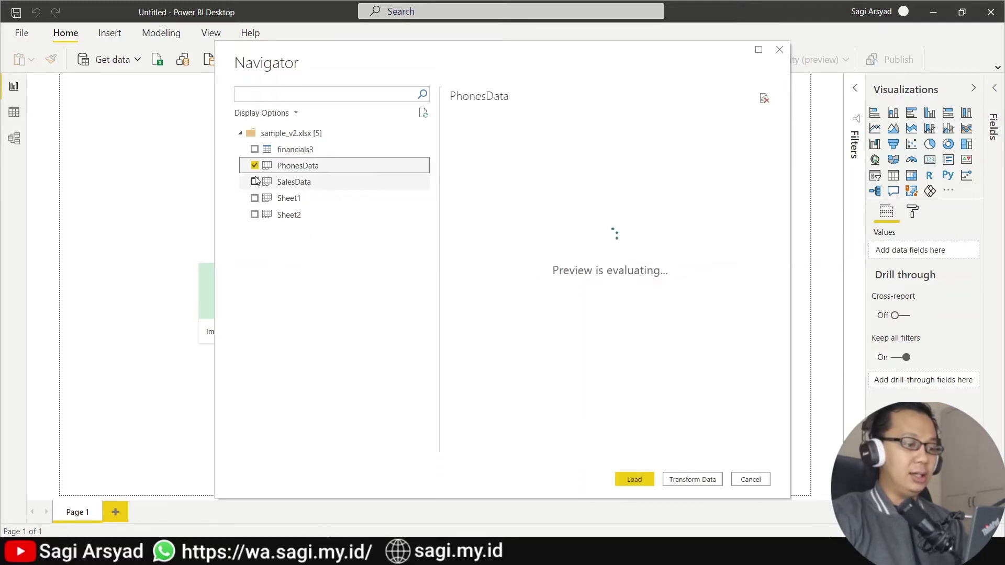
click(254, 182)
click(255, 198)
click(301, 166)
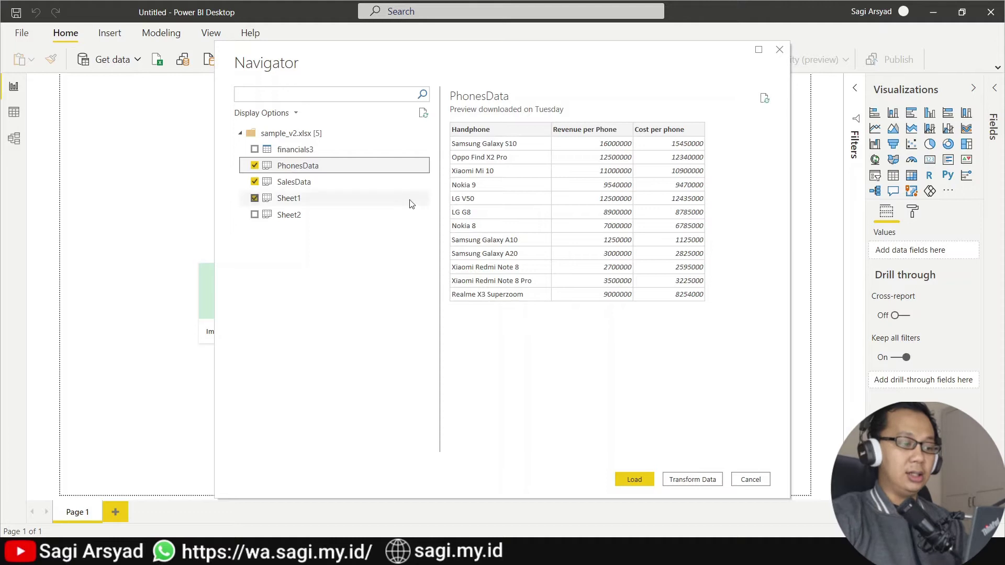
click(356, 201)
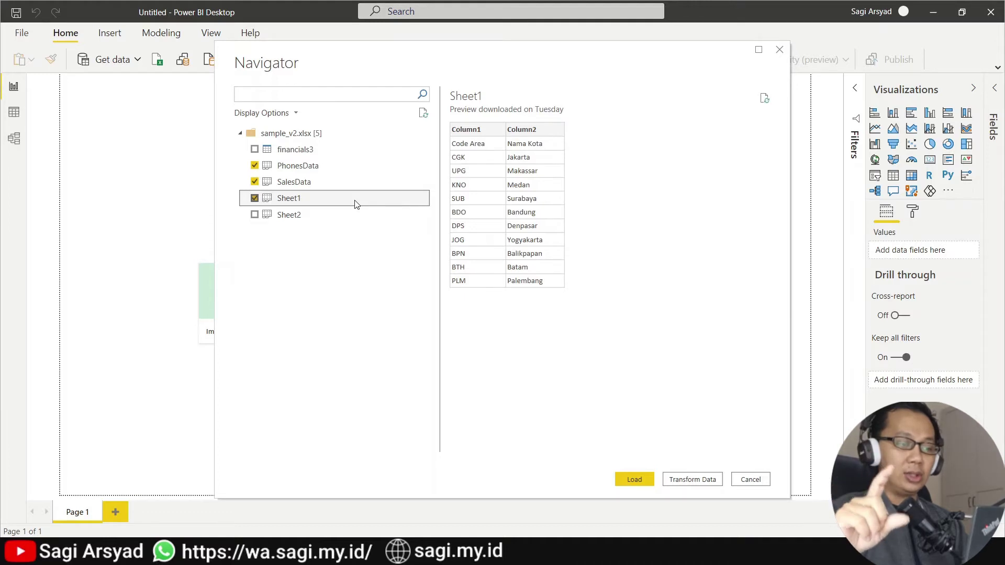
key(Up)
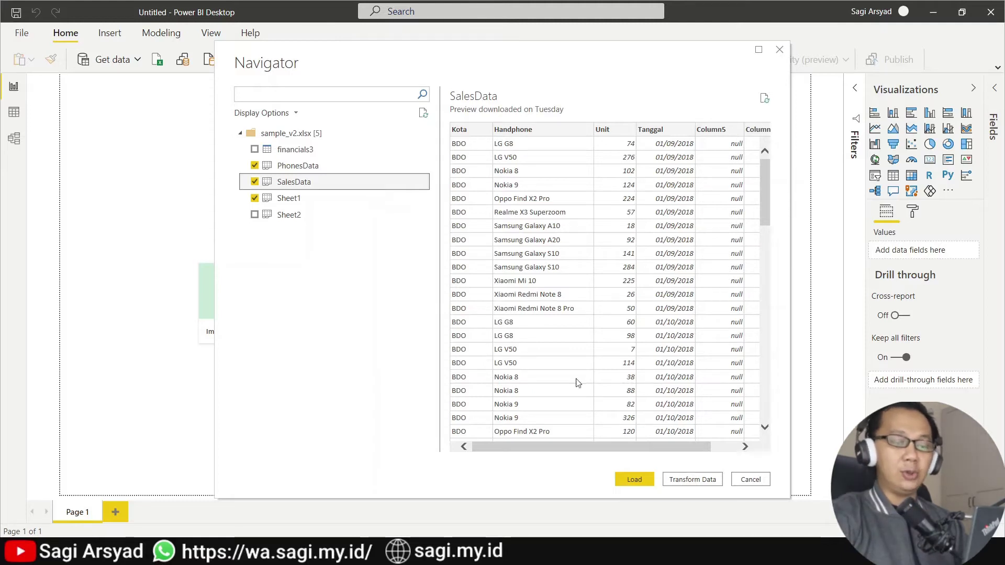
- Open the selected sheets for transformation in a maximized Power Query Editor and refresh the Sheet1 preview
click(684, 481)
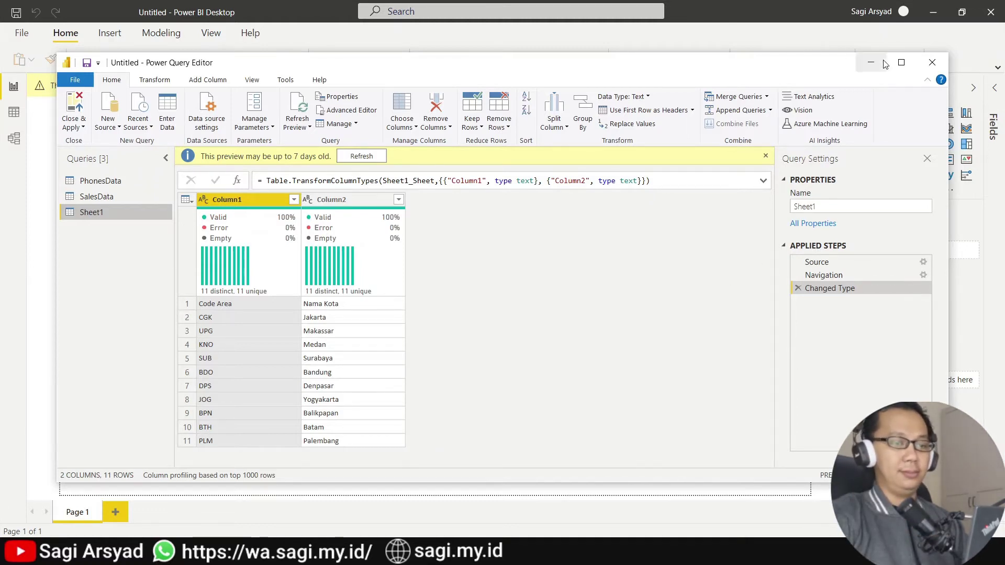
click(900, 63)
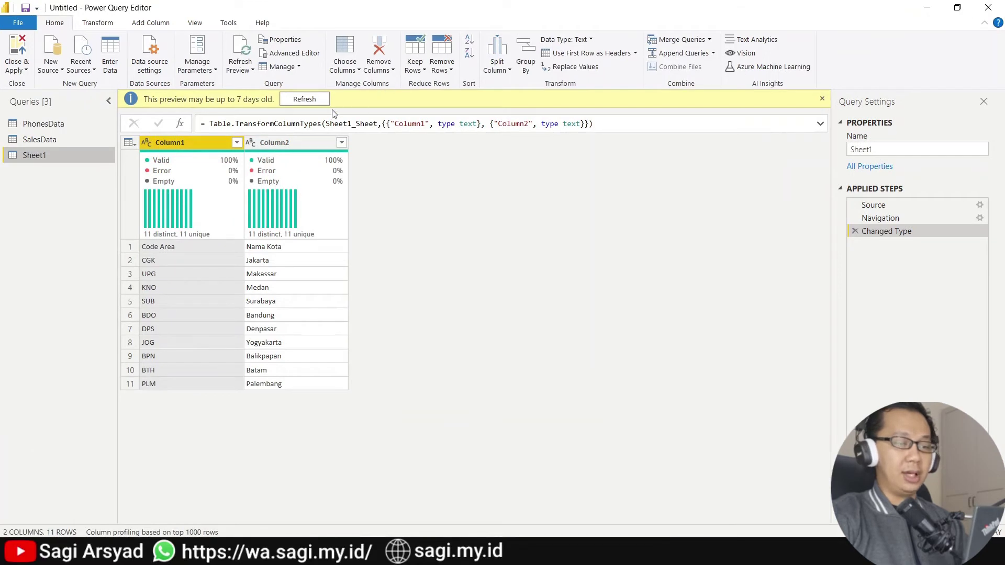
click(305, 99)
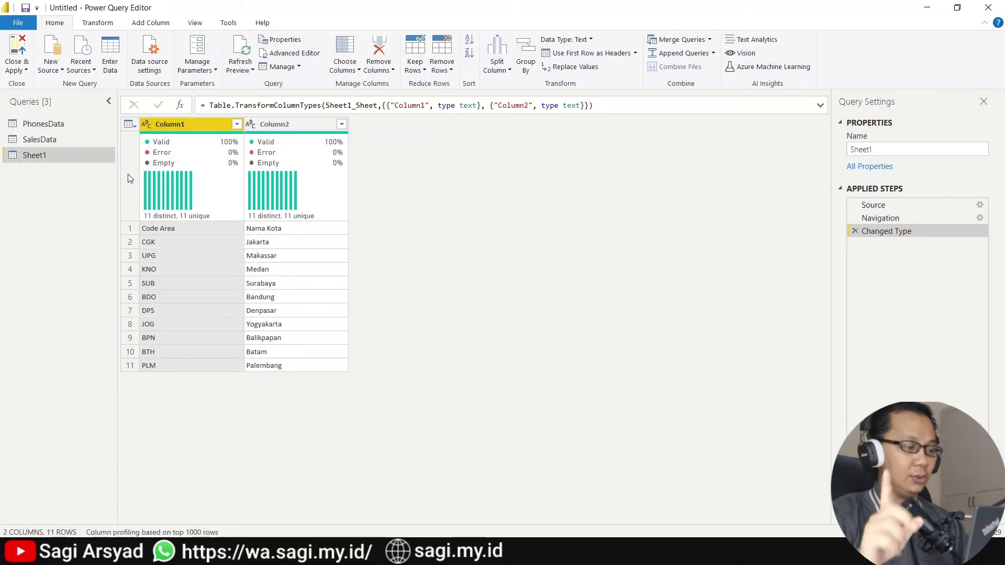
- Rename the SalesData query to Sales and refresh its preview
click(62, 138)
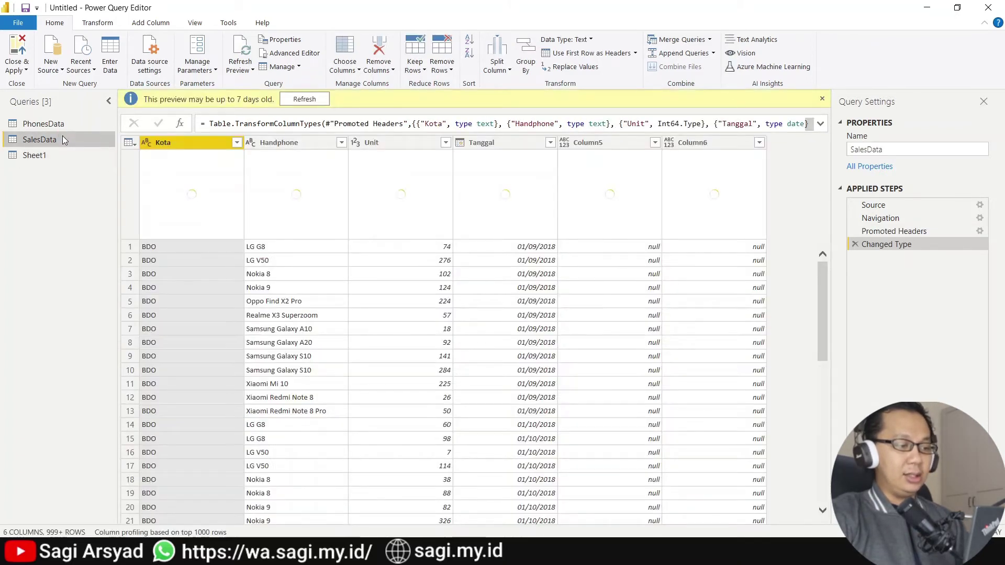
double_click(891, 150)
text(Sales)
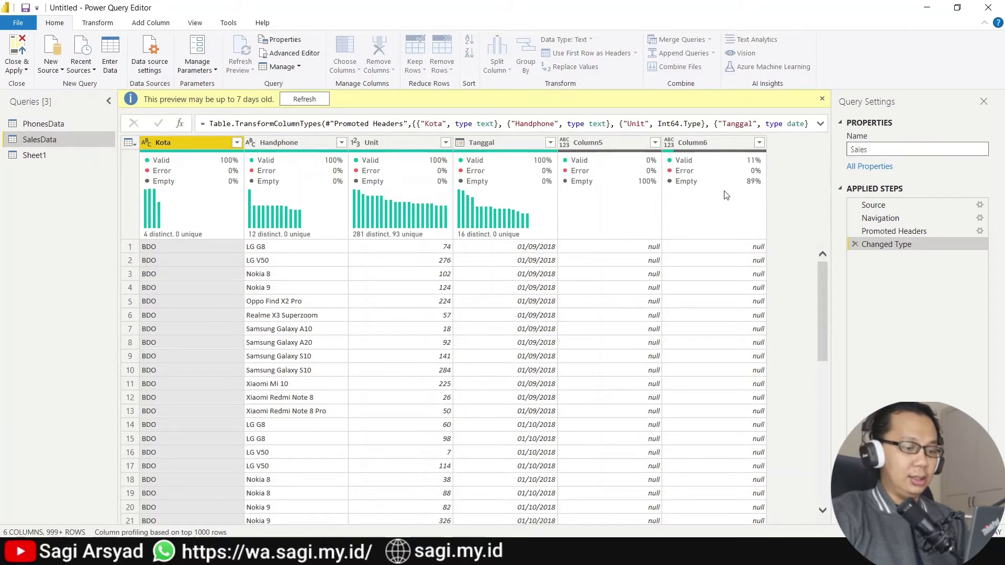
click(584, 149)
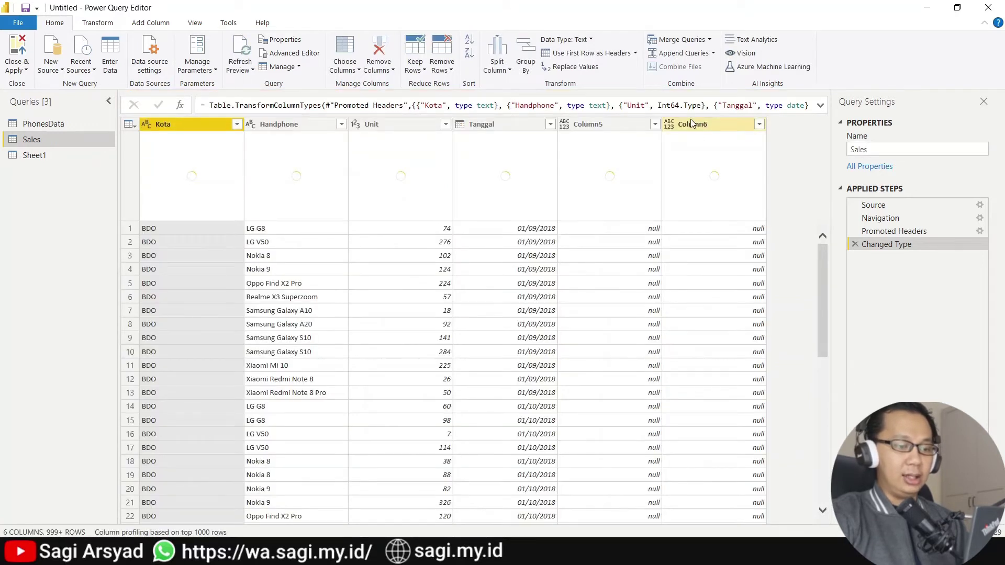
- Remove the empty Column5 and Column6 from the Sales query
click(621, 128)
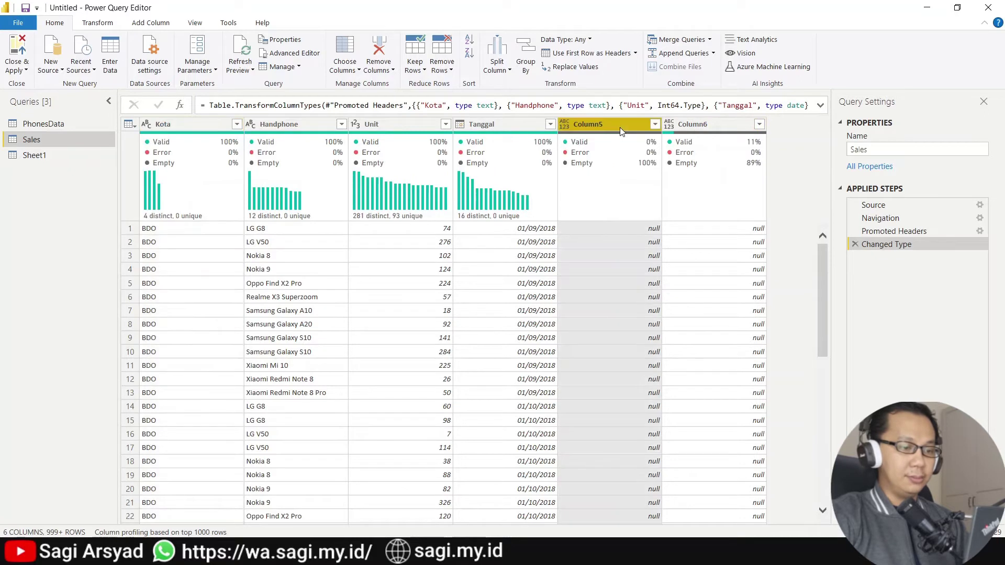
shift+click(707, 130)
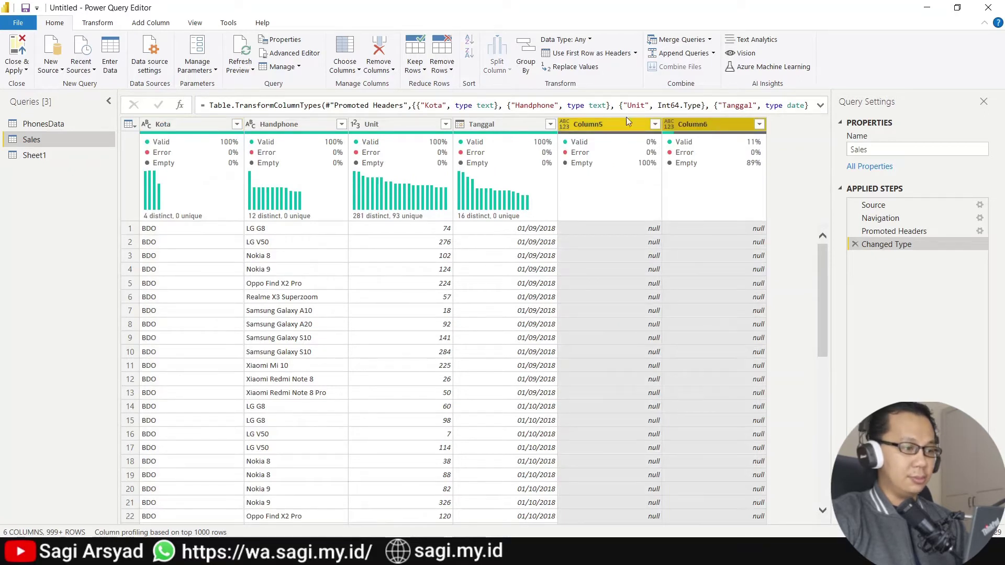
click(379, 50)
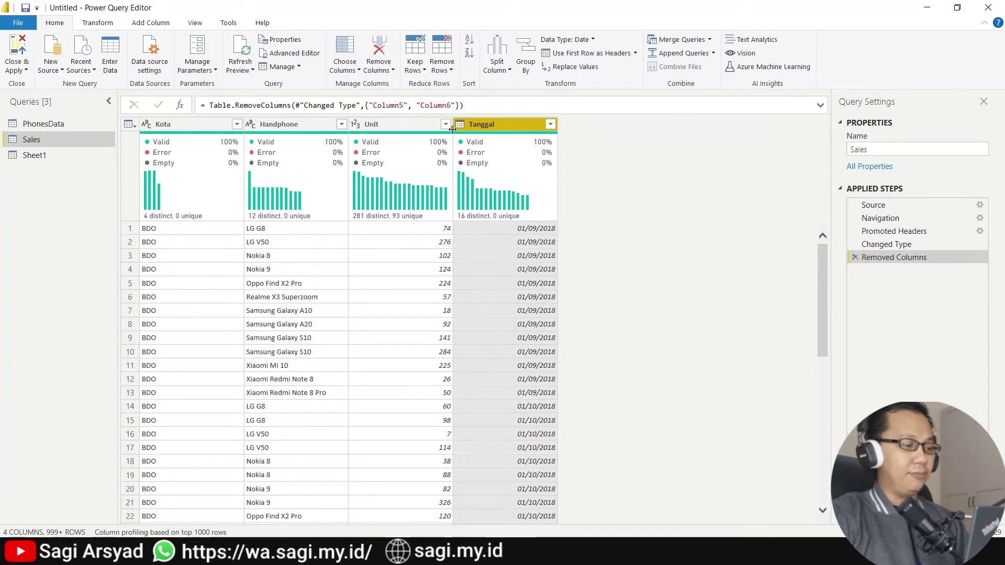
- Use the first row of the Sheet1 query as headers and rename the query to DimKota
click(45, 155)
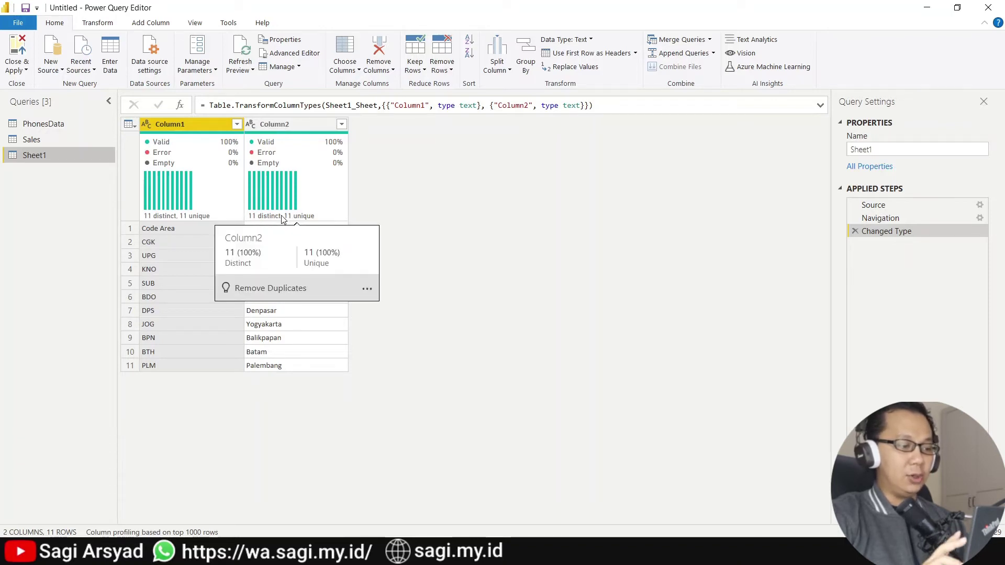
click(574, 54)
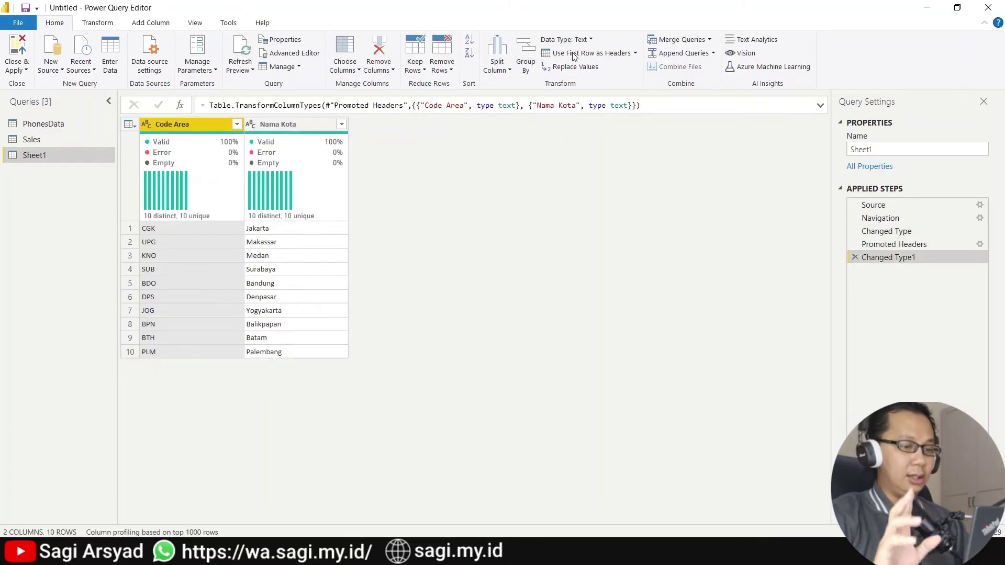
double_click(870, 150)
text(DimKota)
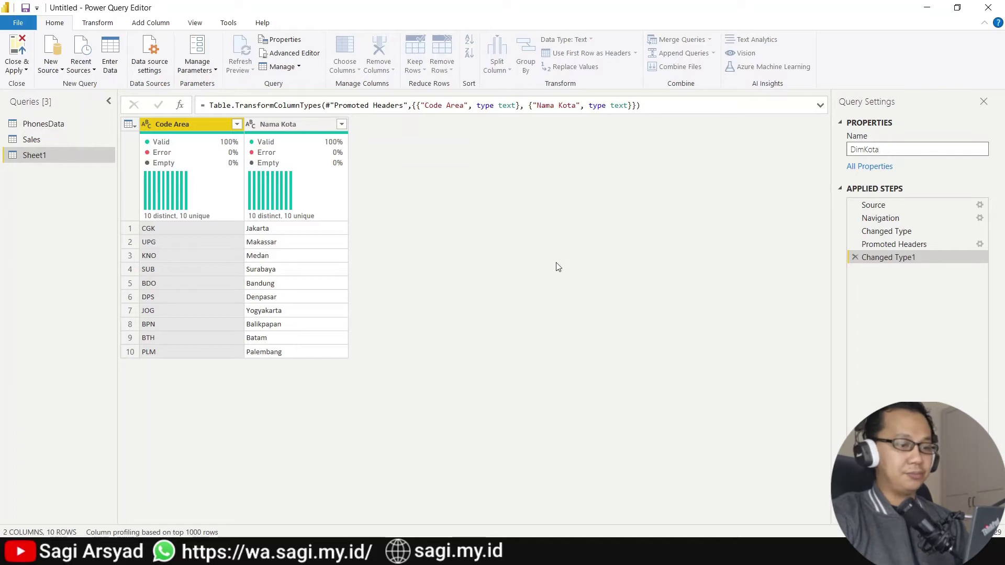
key(Return)
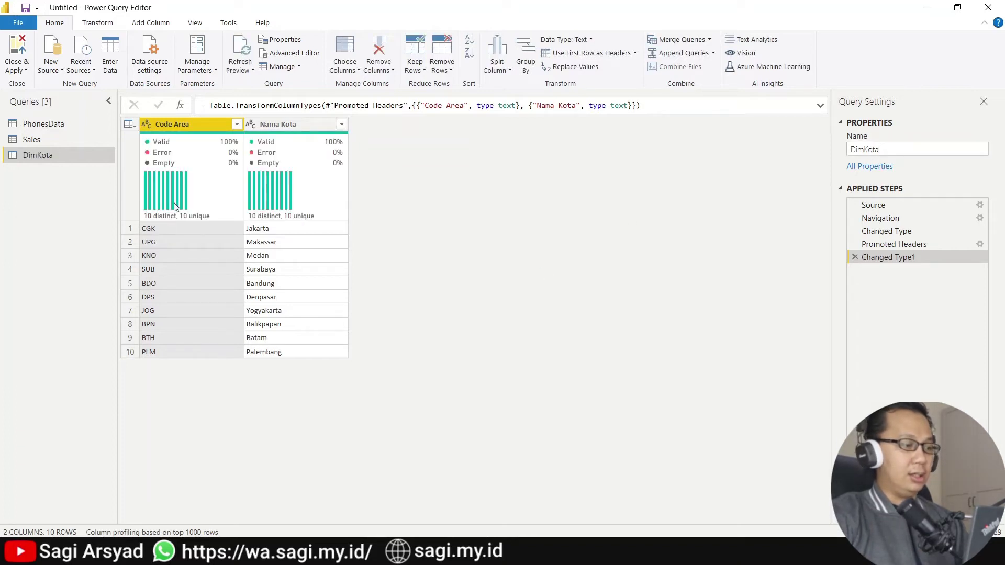
- Compare the city codes in Sales and DimKota and rename the Kota column in Sales to Kode Kota
click(37, 143)
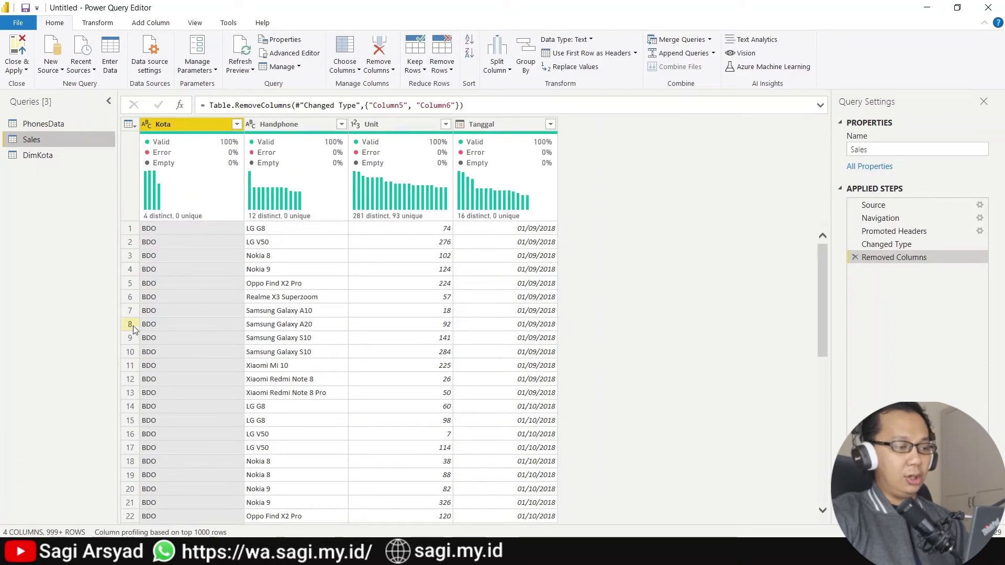
click(49, 157)
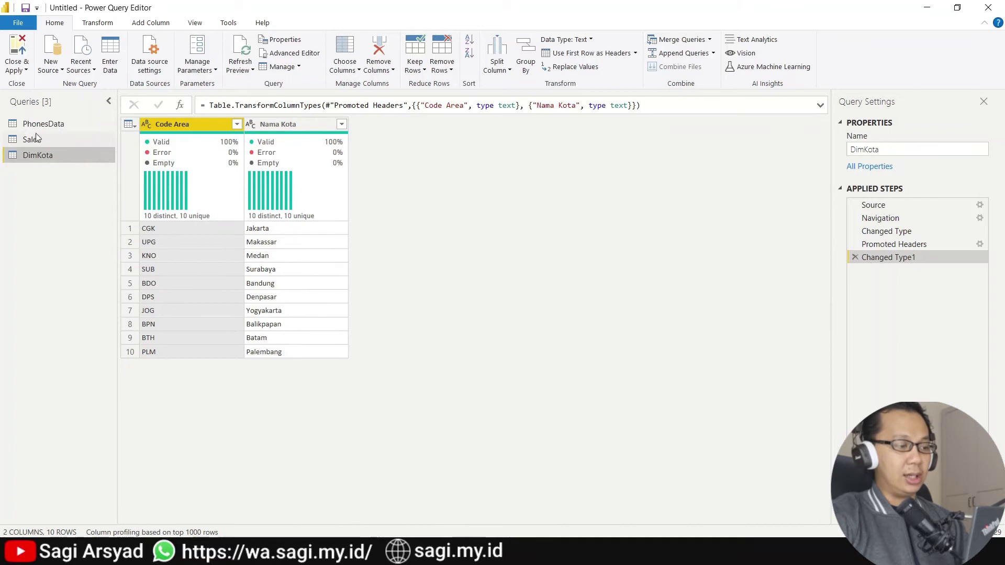
click(35, 140)
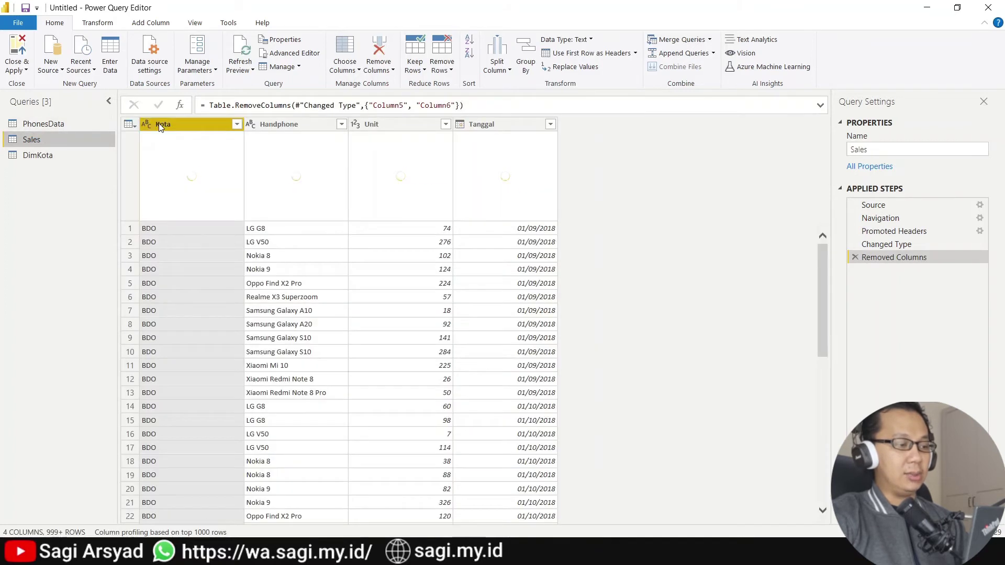
double_click(160, 125)
text(Kota)
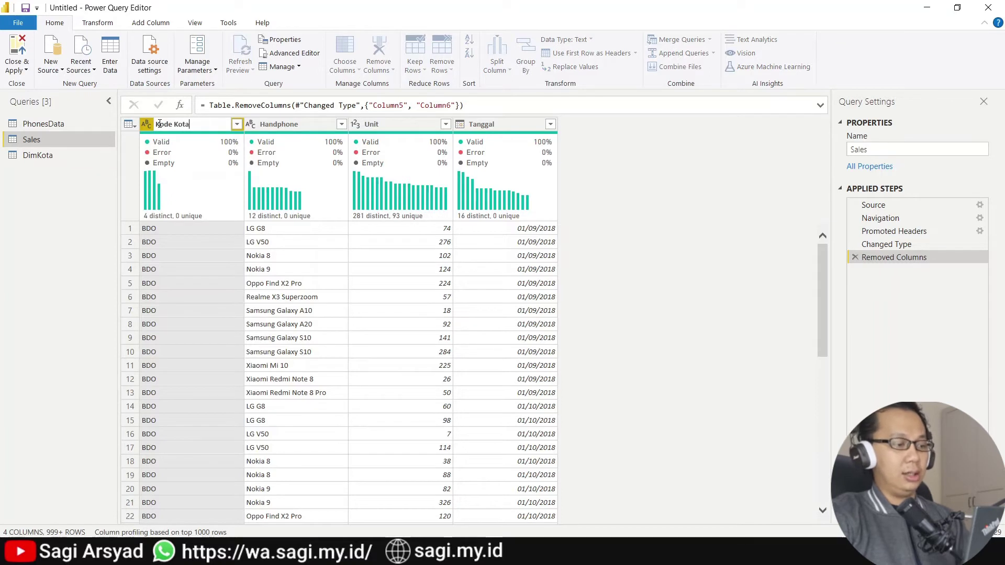
key(Return)
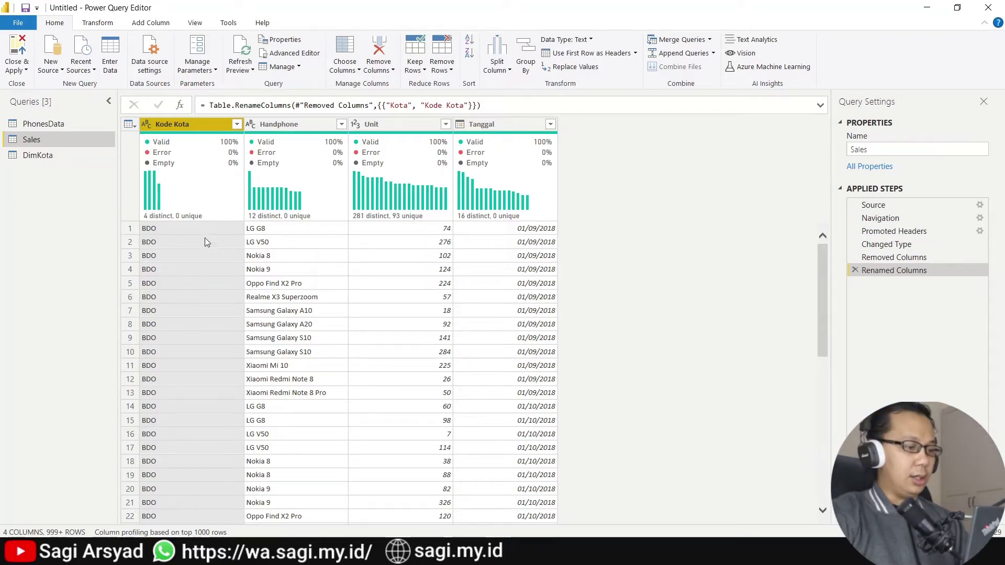
- Duplicate the Handphone column in the Sales query
click(279, 125)
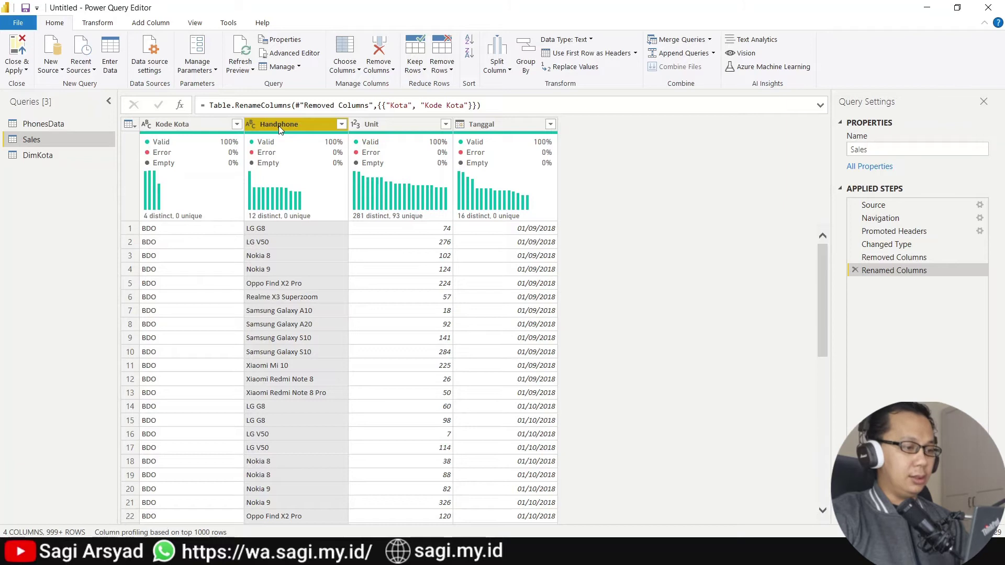
right_click(279, 127)
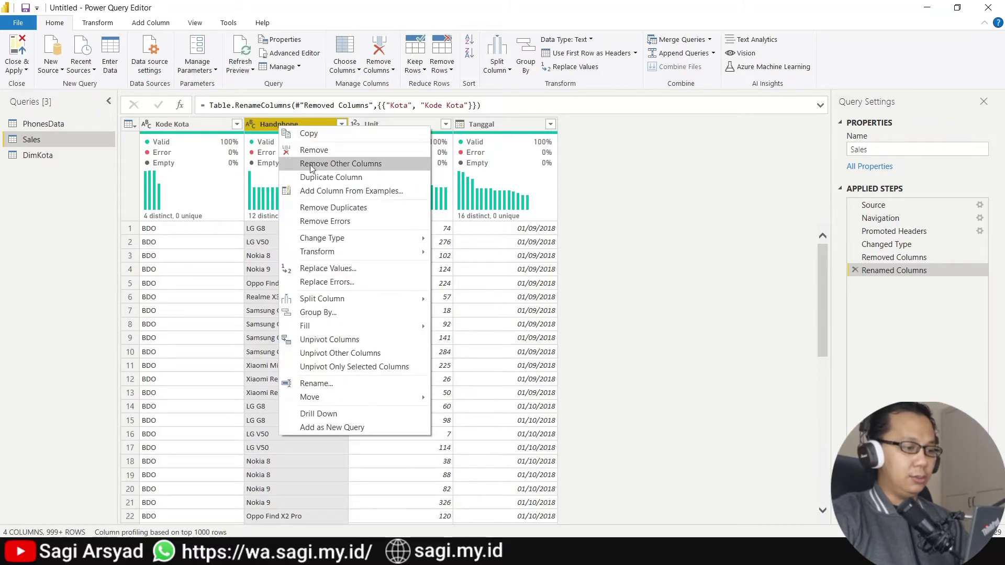
click(316, 177)
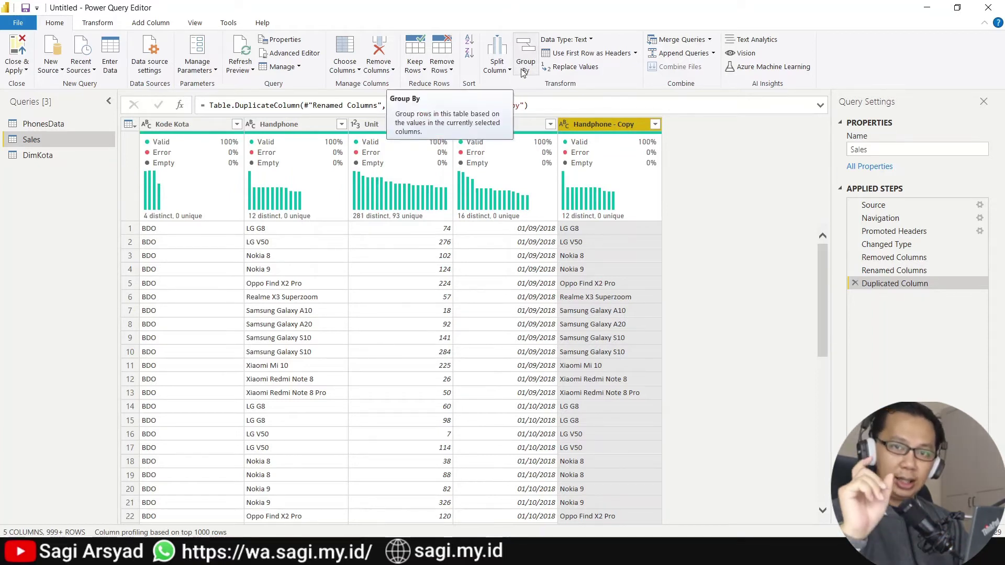
- Split the duplicated Handphone column in Sales by space at the left-most delimiter only
click(495, 44)
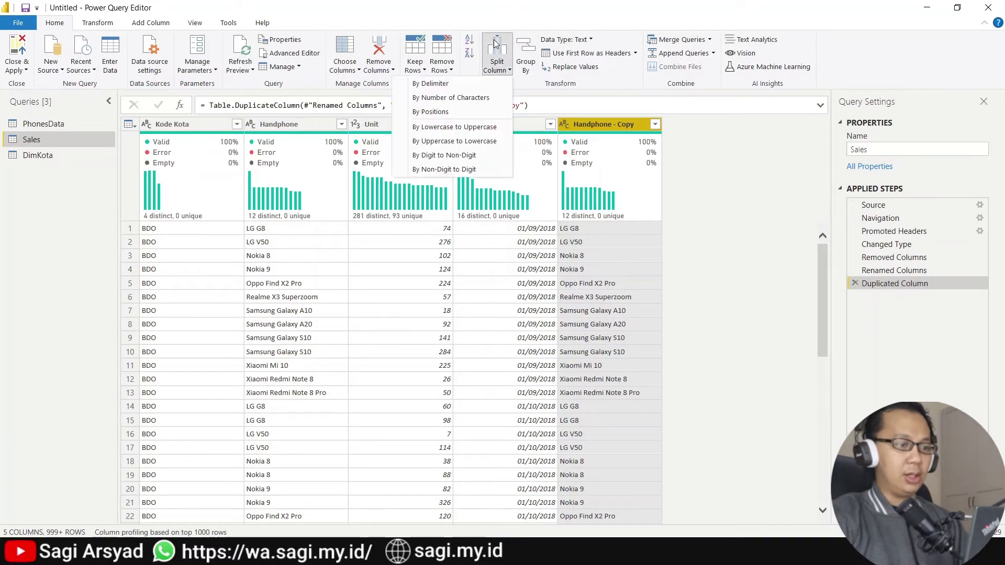
click(474, 85)
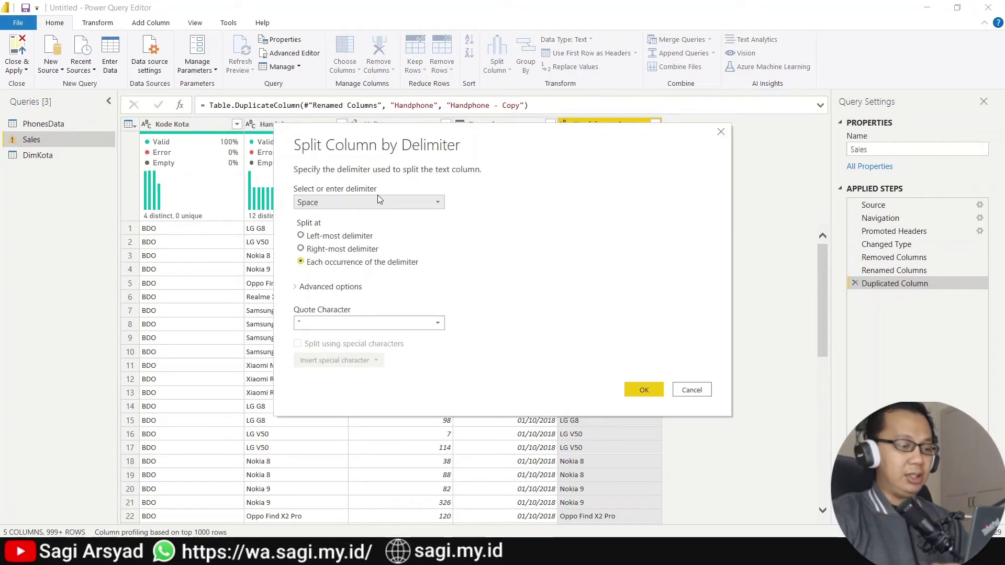
click(353, 239)
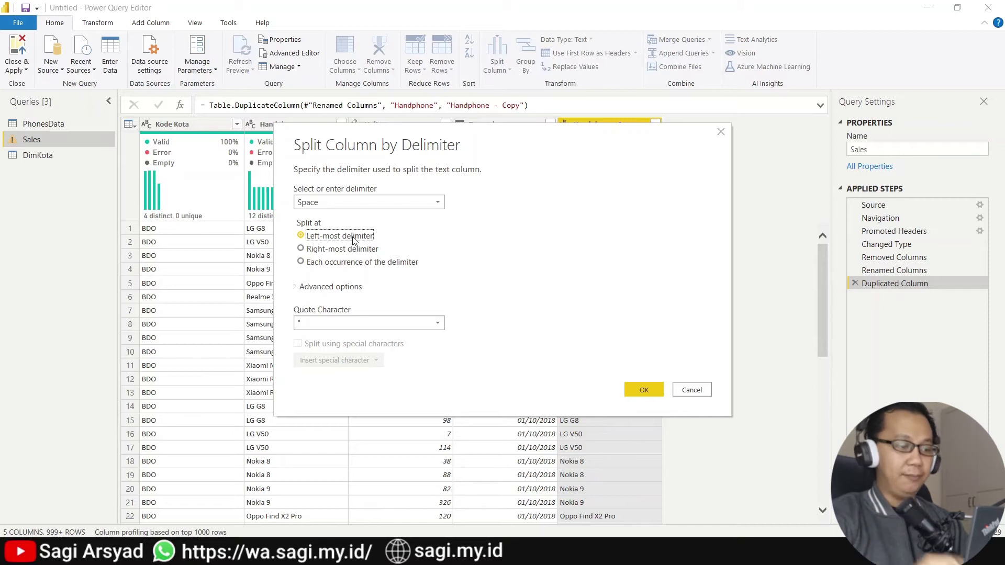
click(642, 383)
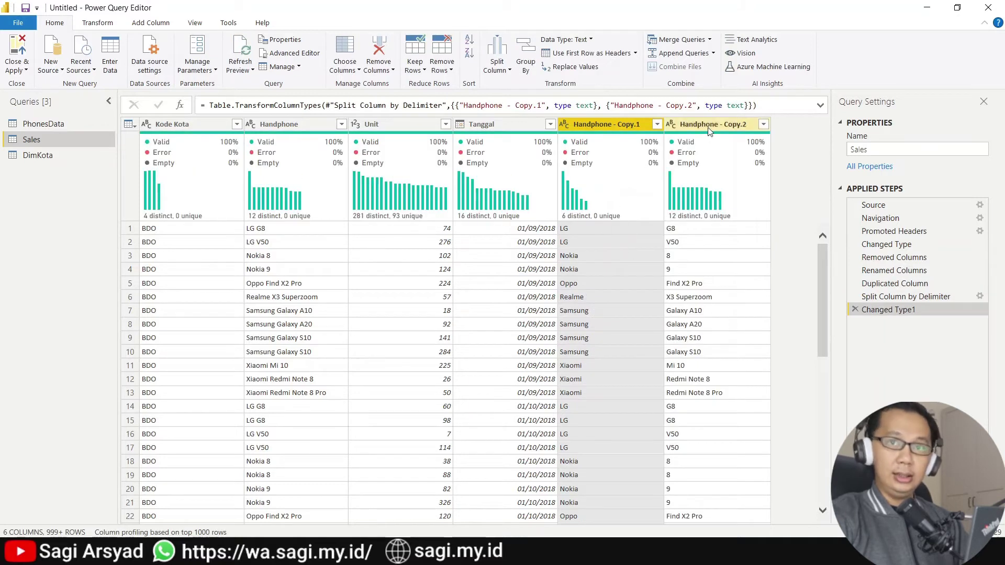
- Rename the two split columns in Sales, the brand part to Merek and the model part to Tipe
double_click(611, 126)
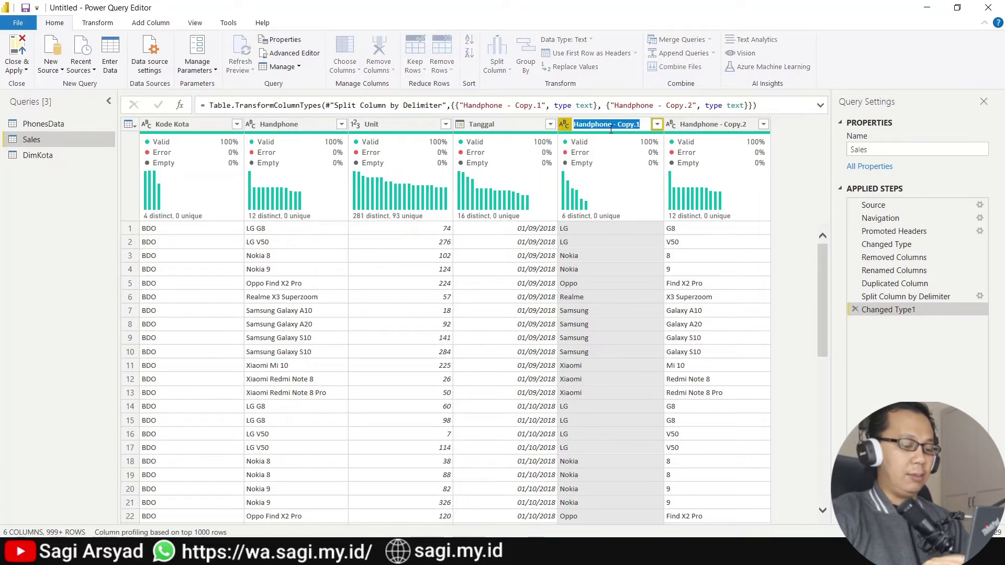
text(Merek)
key(Return)
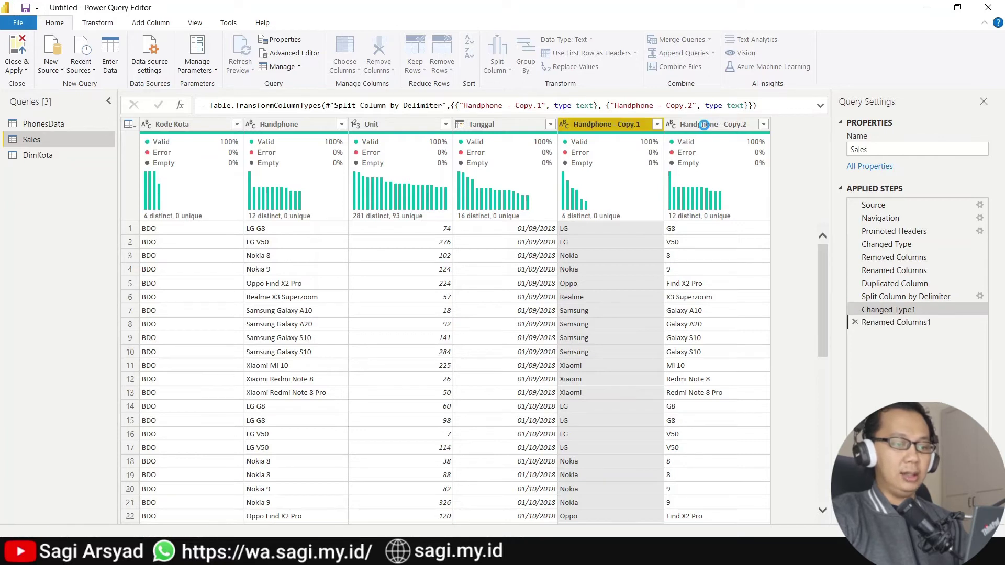
double_click(704, 125)
text(Tipe)
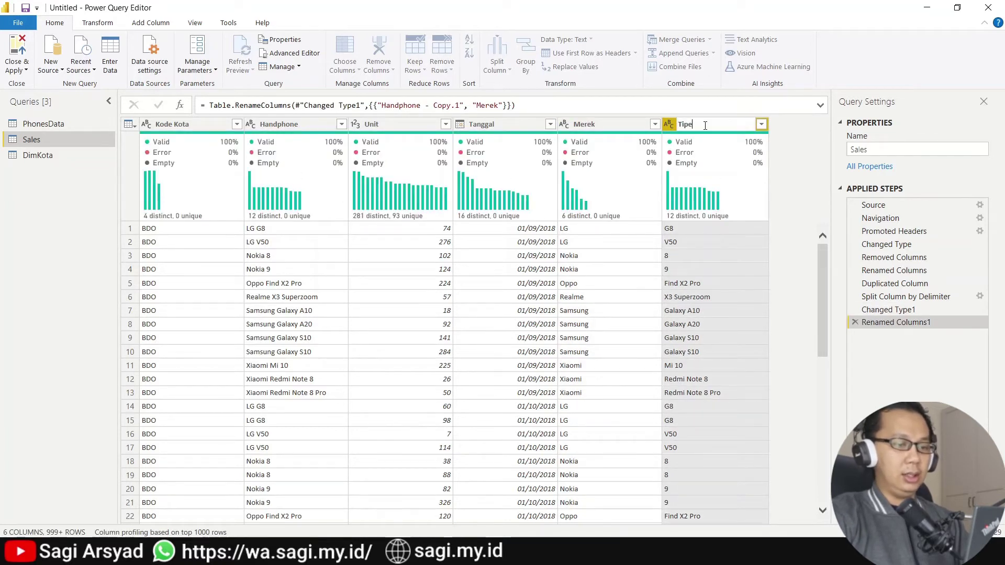
key(Return)
- Rename the original Handphone column in Sales to Produk
click(323, 187)
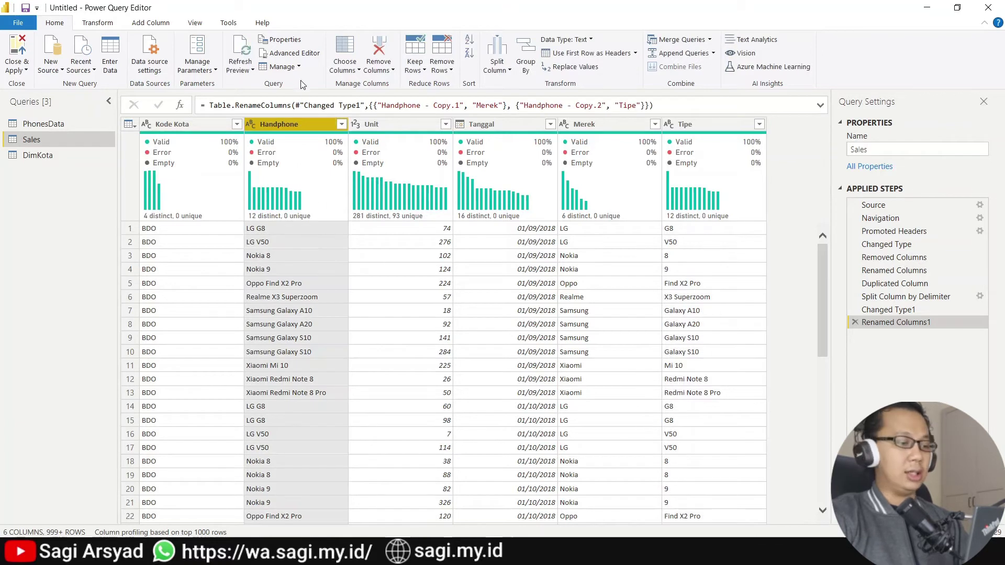
double_click(302, 123)
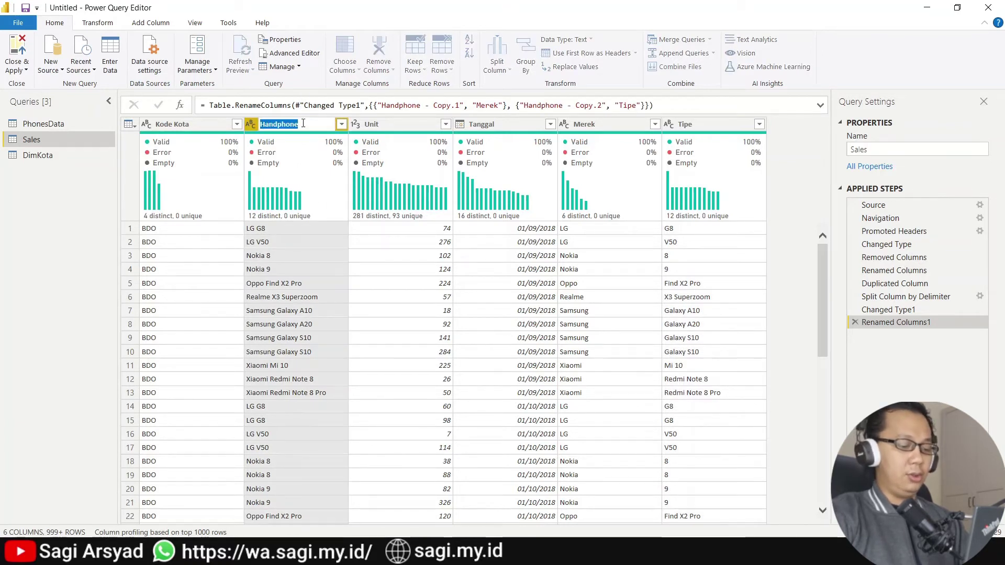
text(Por)
key(BackSpace)
key(BackSpace)
text(roduk)
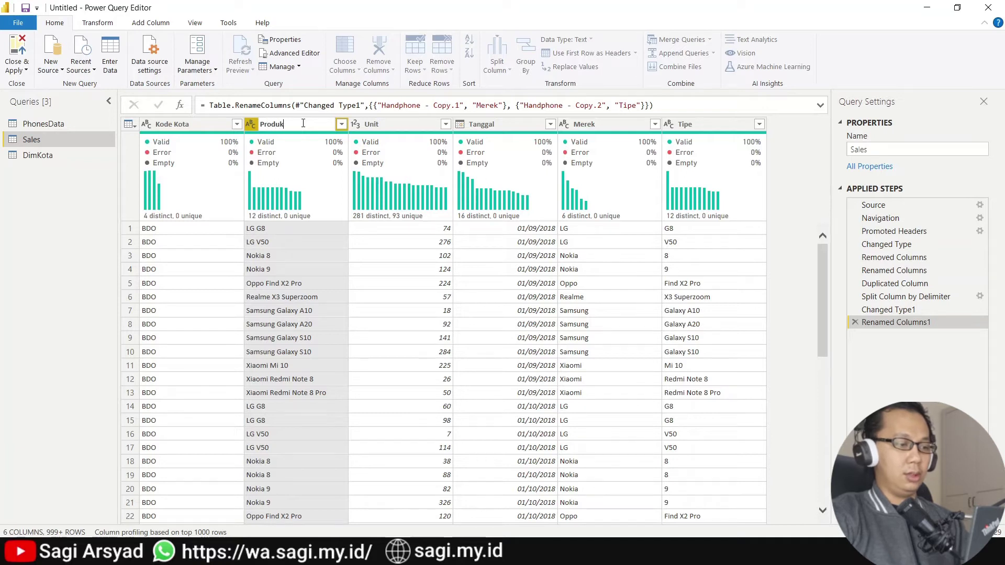
key(Return)
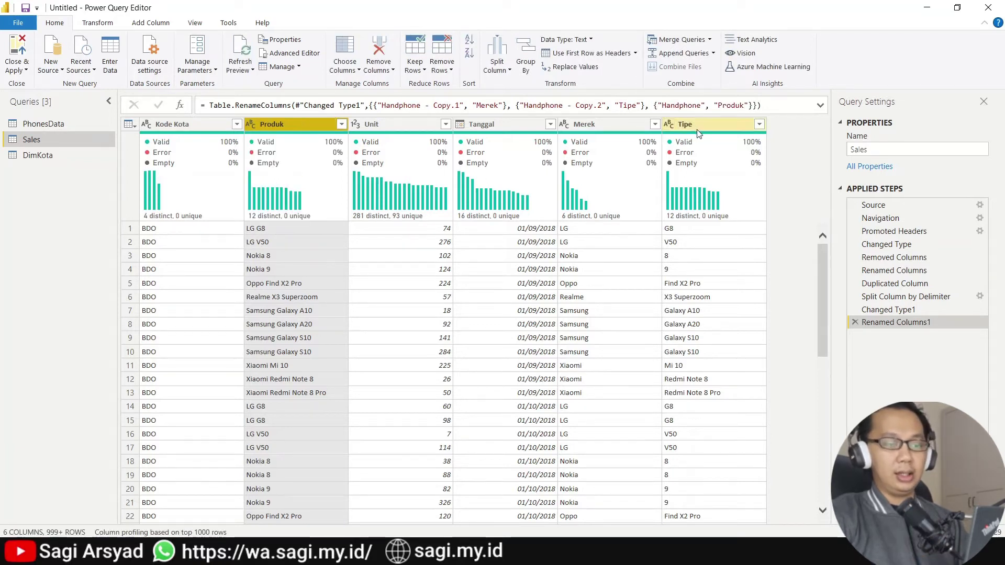
- Reorder the Sales columns so that Merek and Tipe come between Kode Kota and Produk
mouse_move(724, 145)
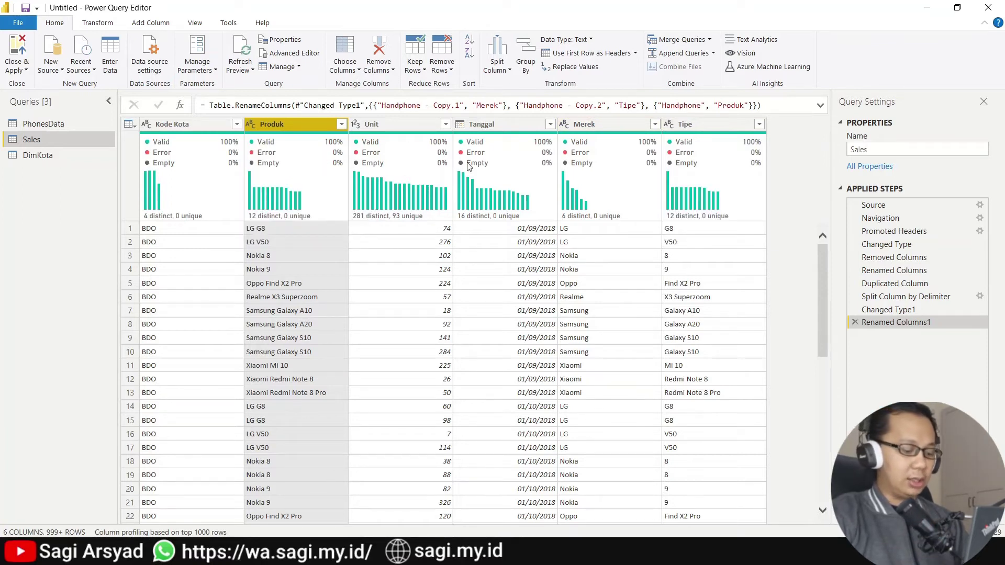
click(587, 128)
drag(587, 127, 251, 125)
click(685, 125)
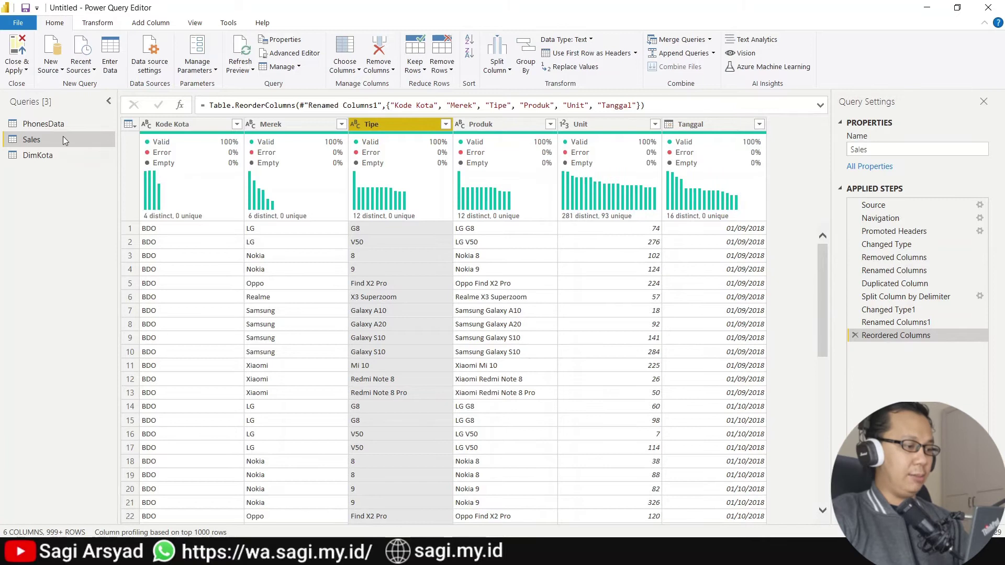
- Add a custom column named Profit per Unit to the PhonesData query, calculated as [Revenue per Phone] - [Cost per phone]
click(53, 124)
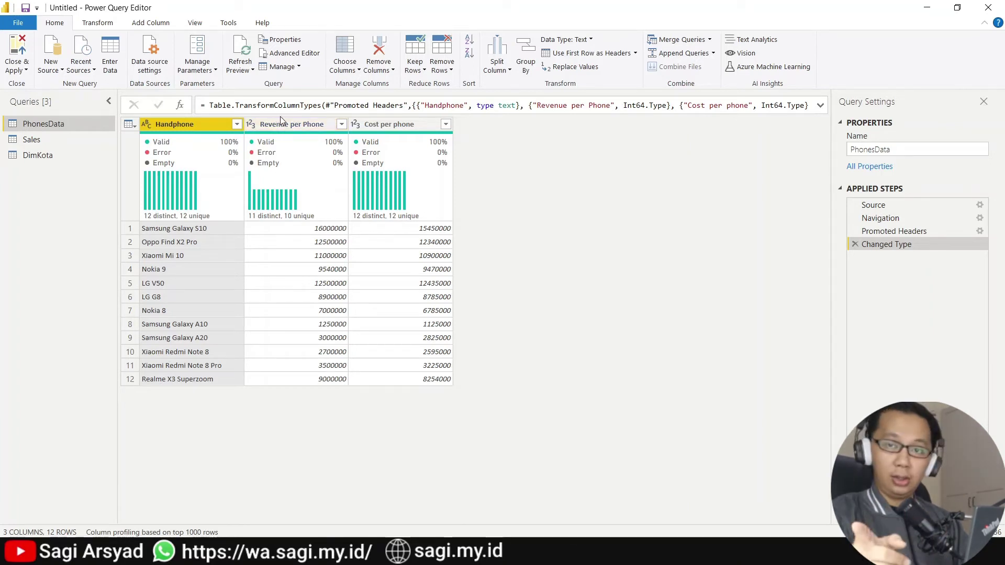
click(150, 23)
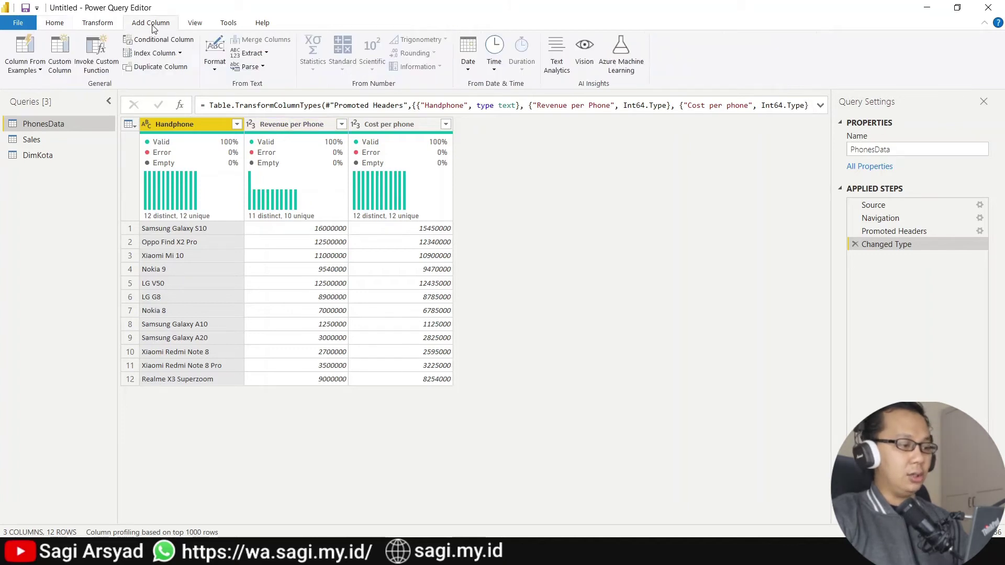
click(61, 52)
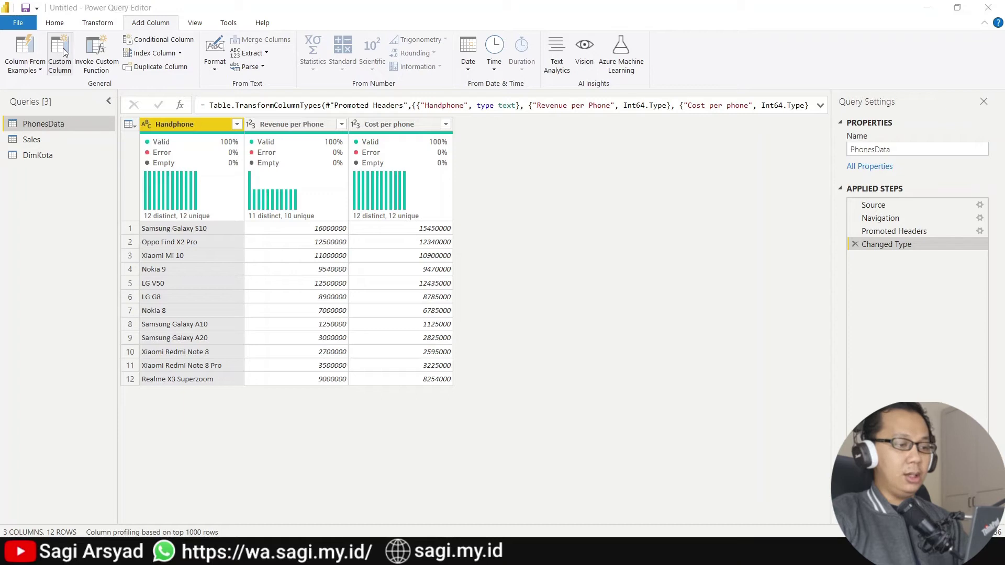
double_click(338, 204)
text(Pr)
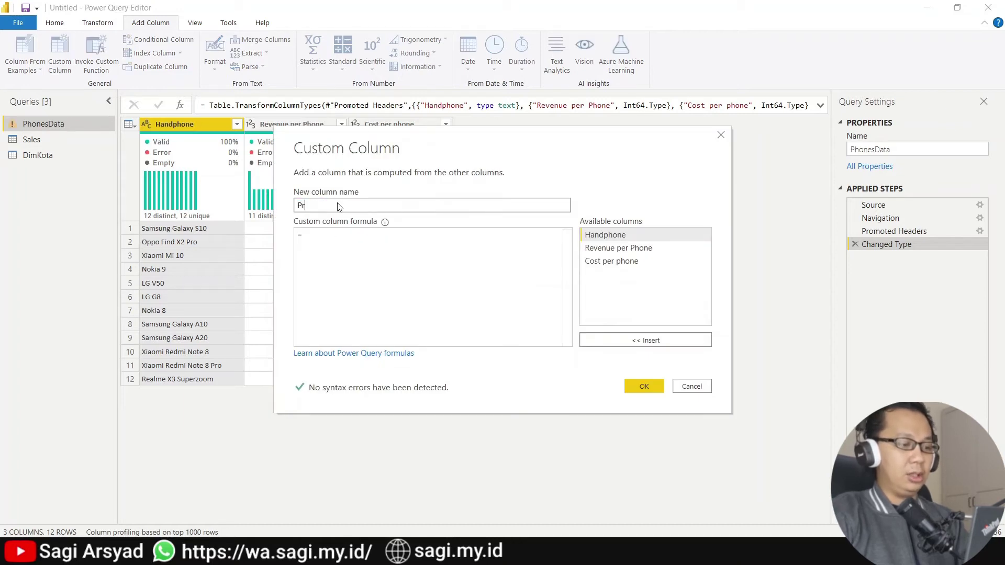
text(ofit)
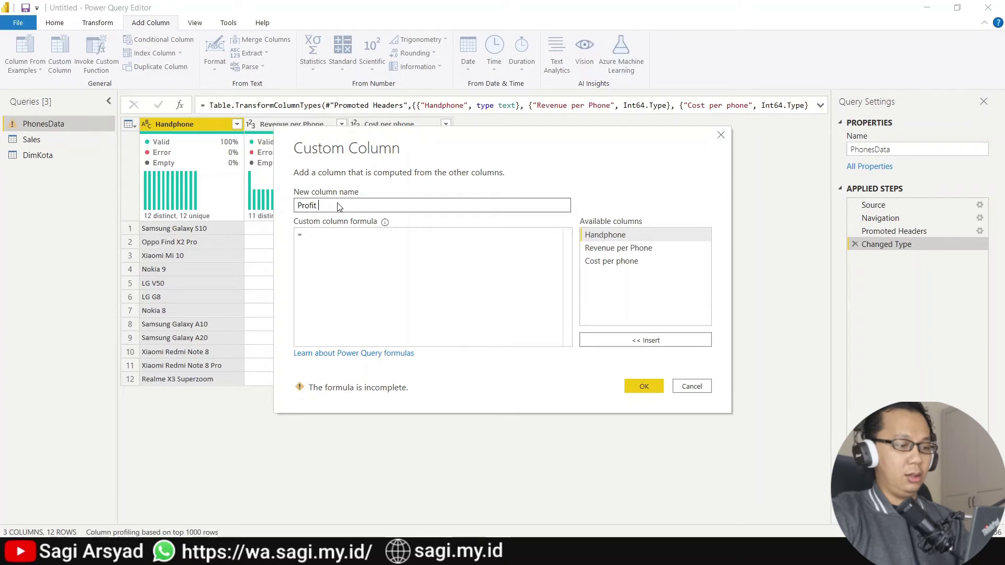
text( per Unit)
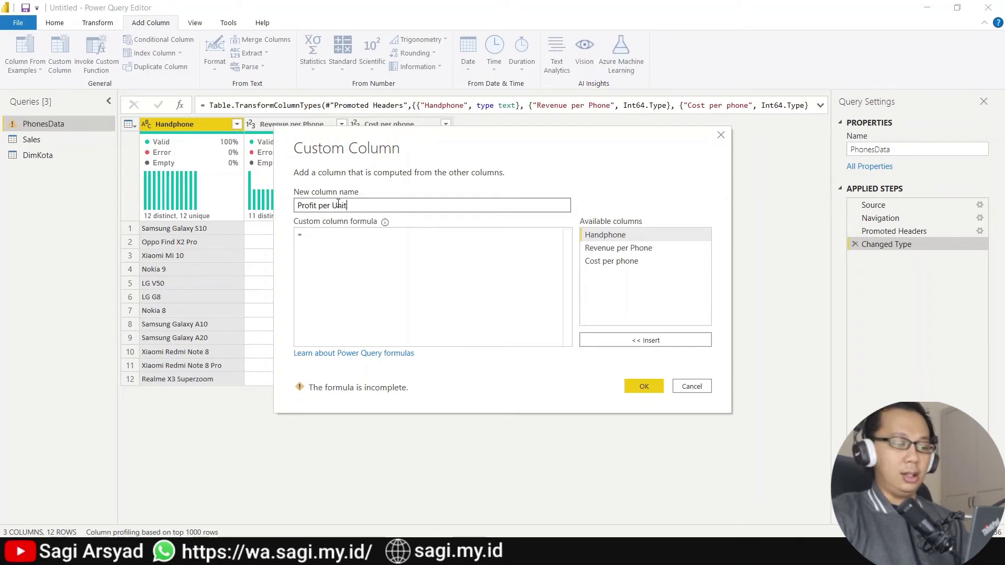
click(352, 255)
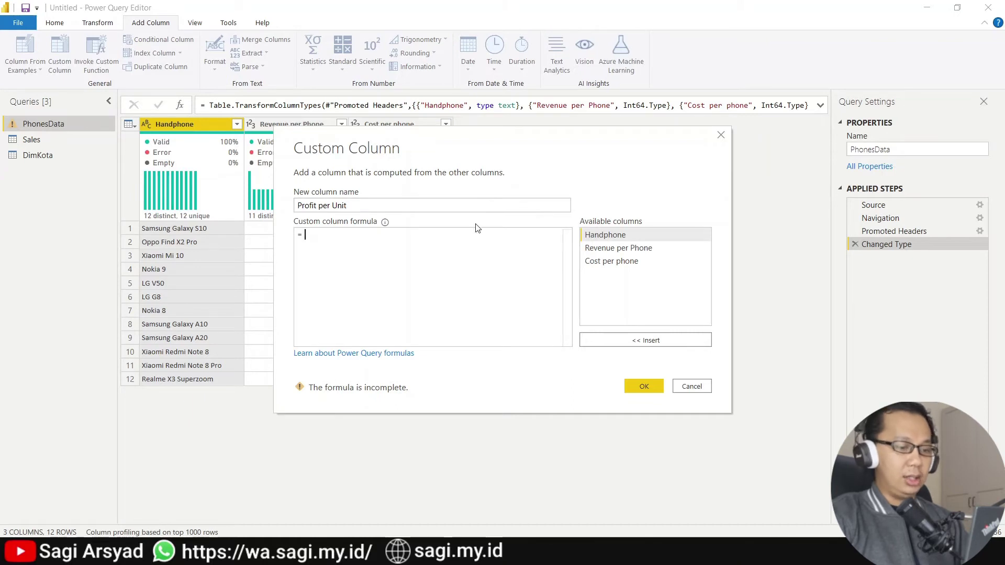
double_click(617, 248)
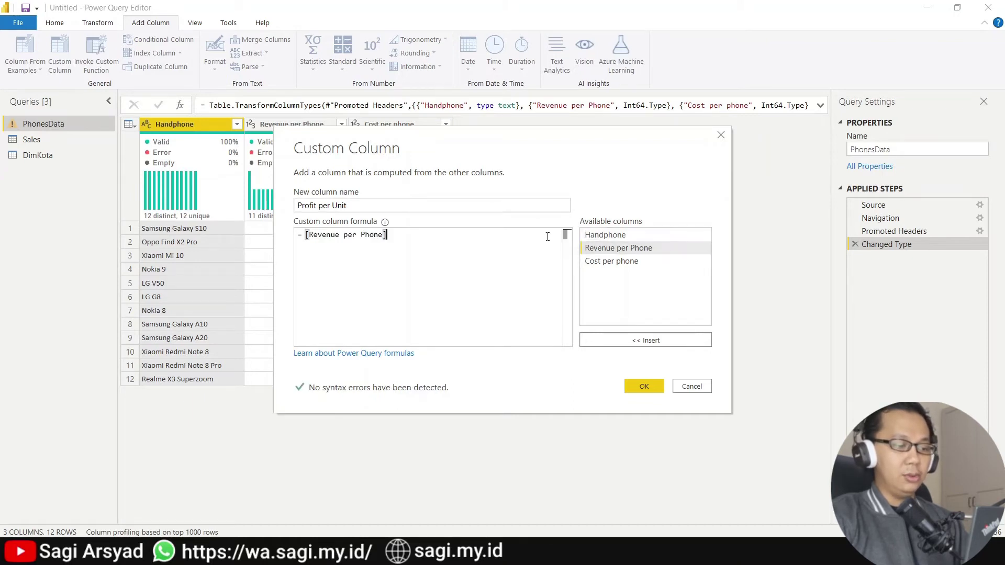
text(-)
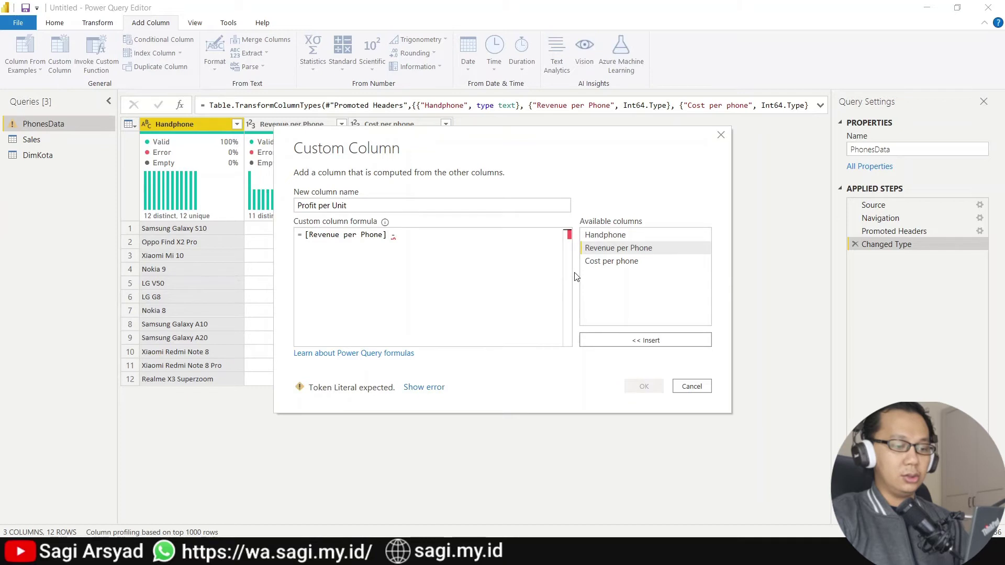
double_click(598, 264)
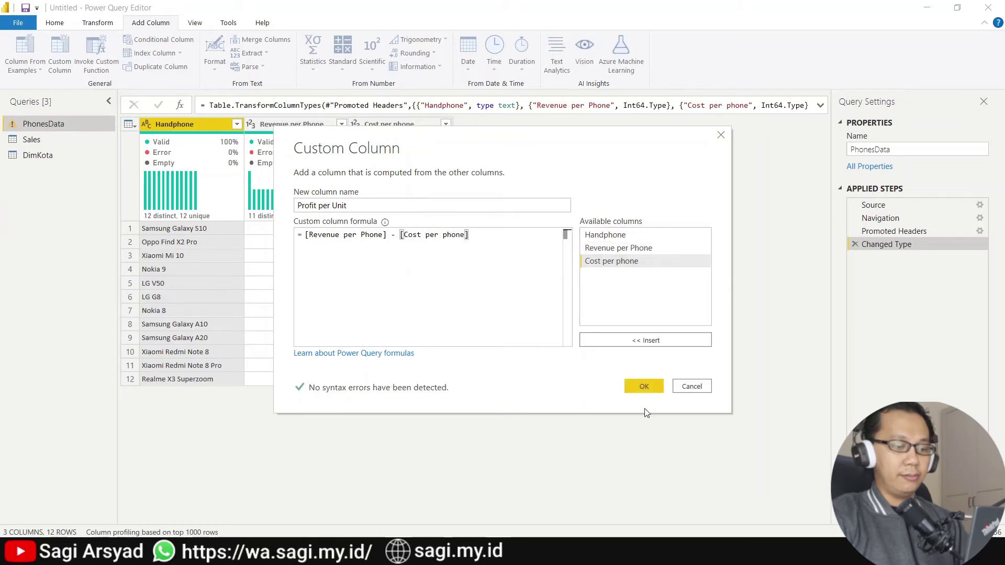
click(635, 389)
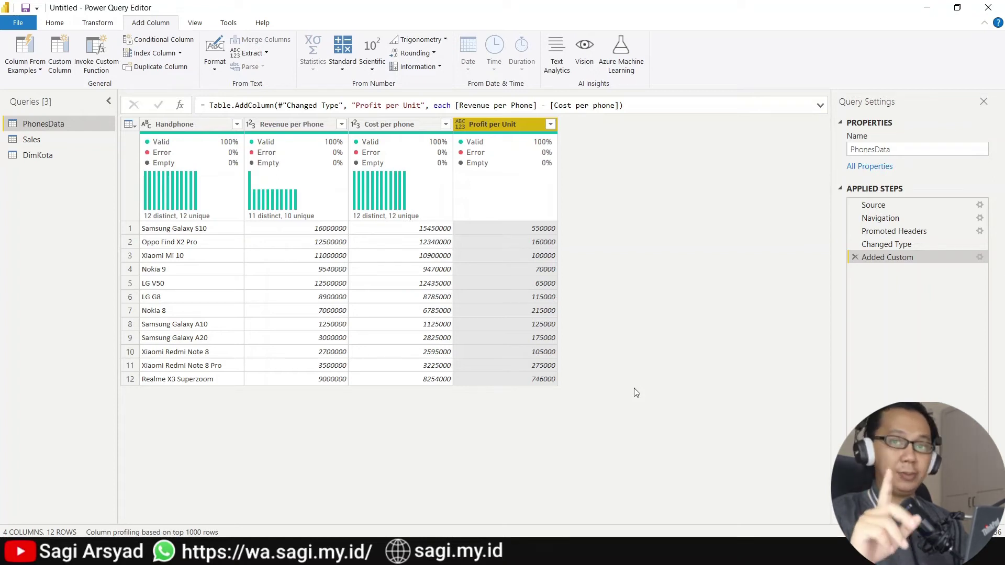
- Change the data type of the Profit per Unit column to Whole Number
right_click(500, 126)
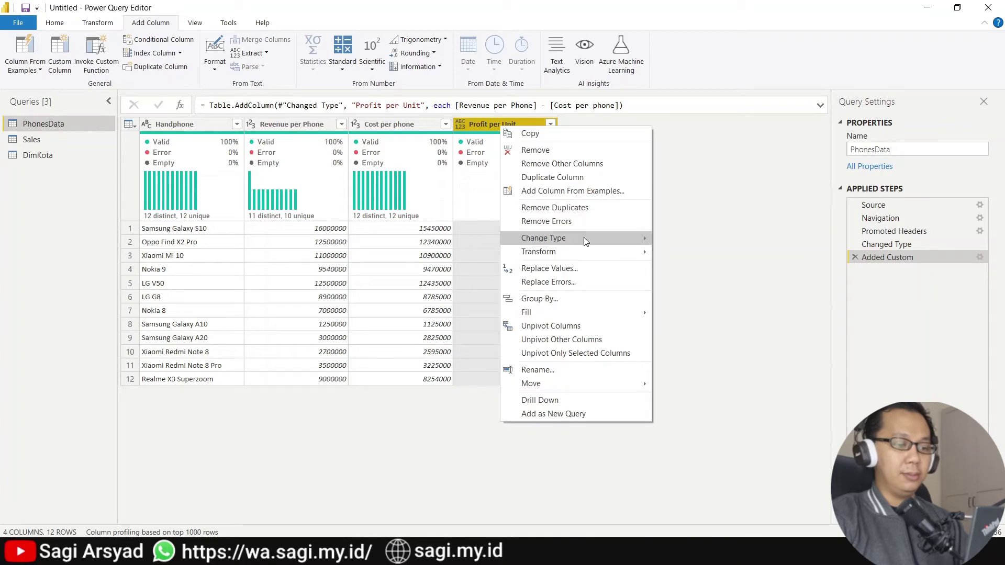
mouse_move(648, 244)
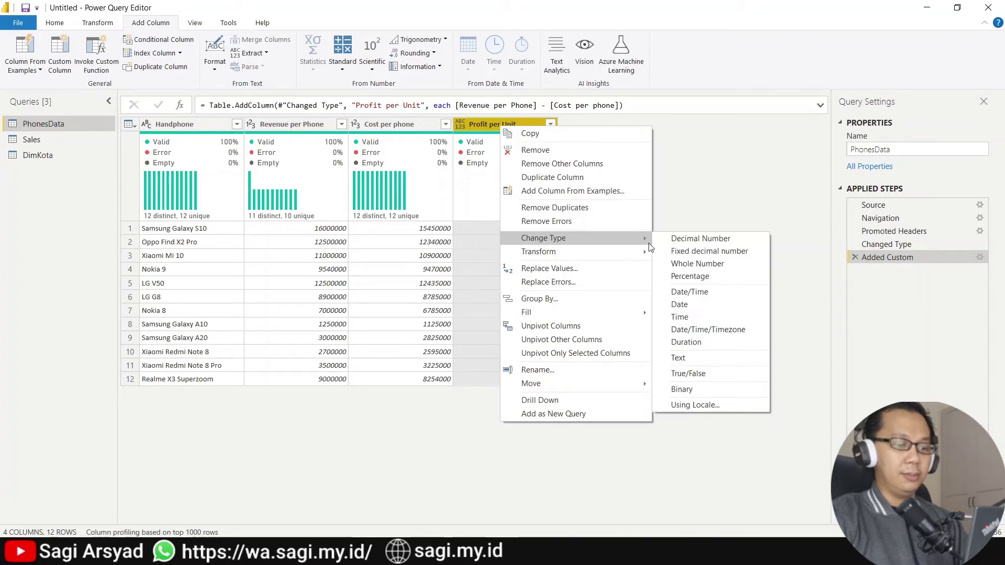
click(685, 265)
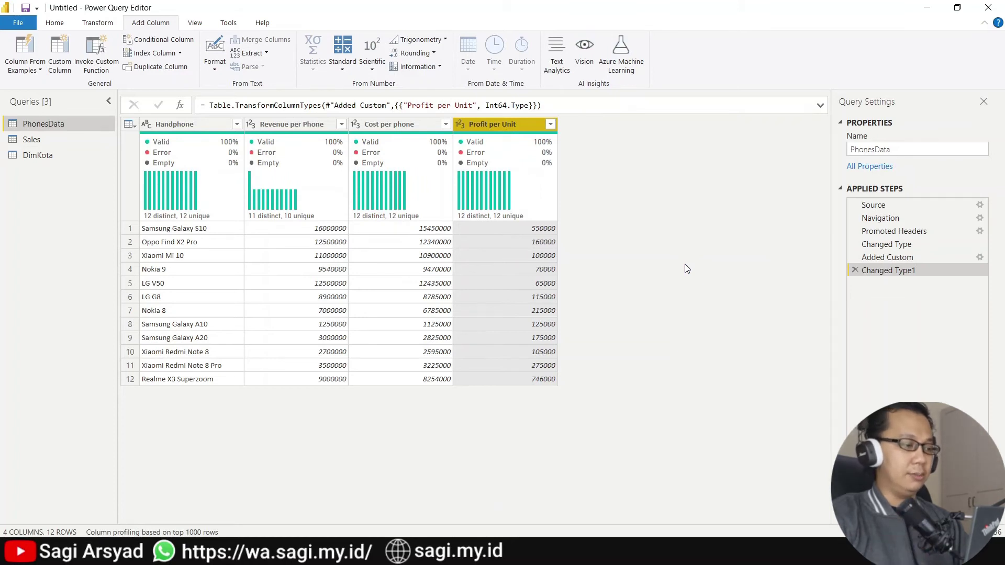
- Rename the PhonesData query to DimPhone
click(868, 152)
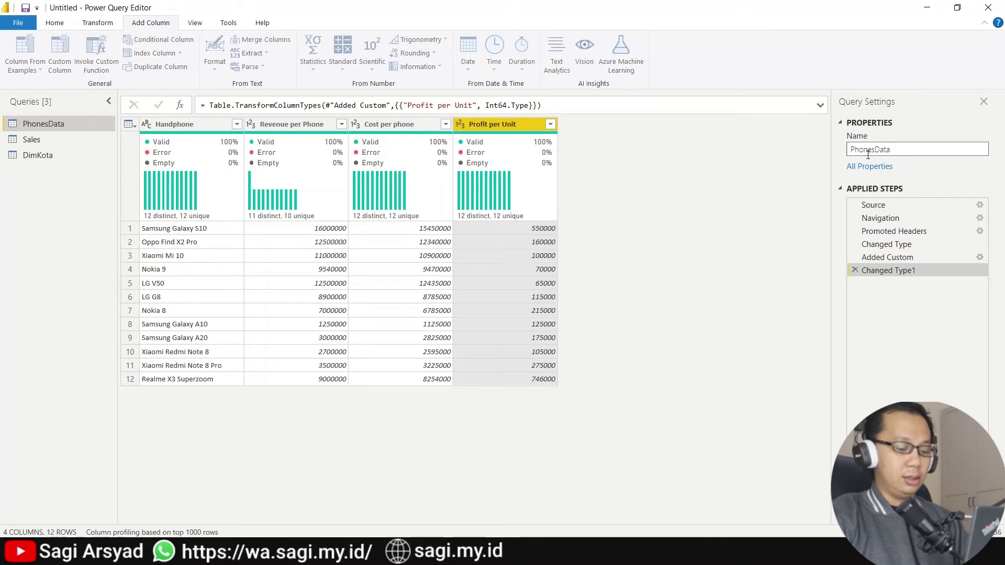
double_click(868, 151)
text(Dim)
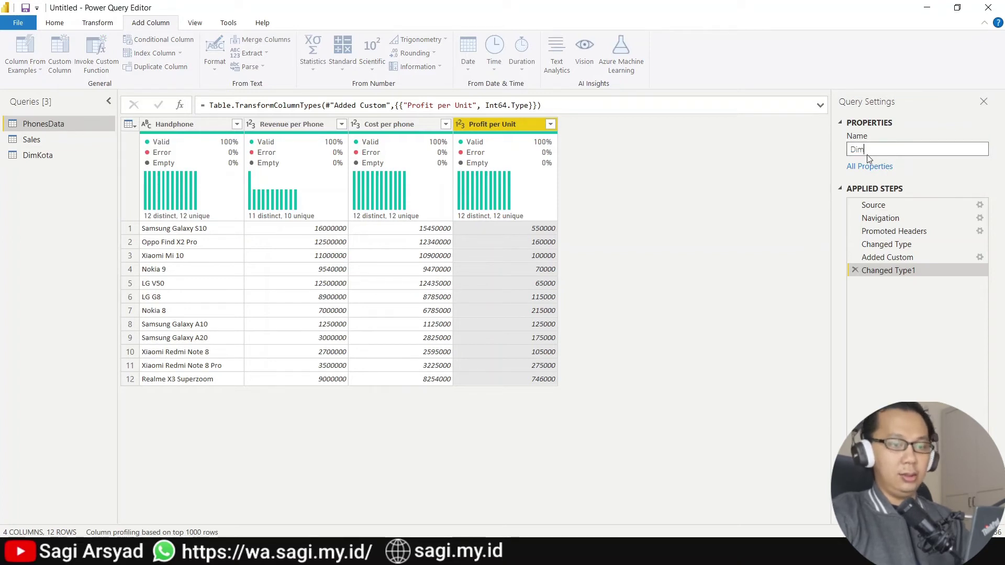
text(Phone)
key(Return)
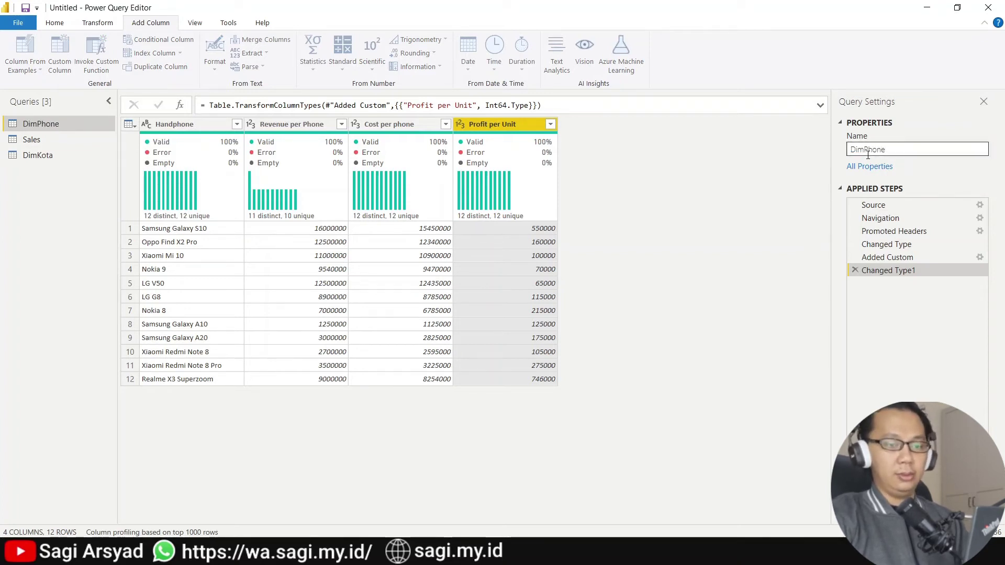
- Merge DimPhone into the Sales query with a Left Outer join, matching Produk to Handphone
click(39, 144)
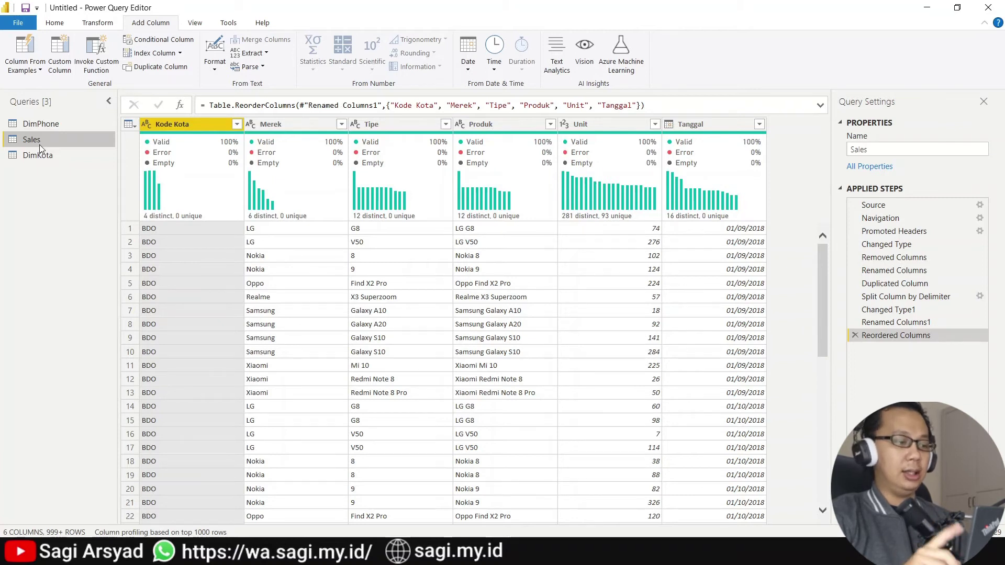
click(109, 24)
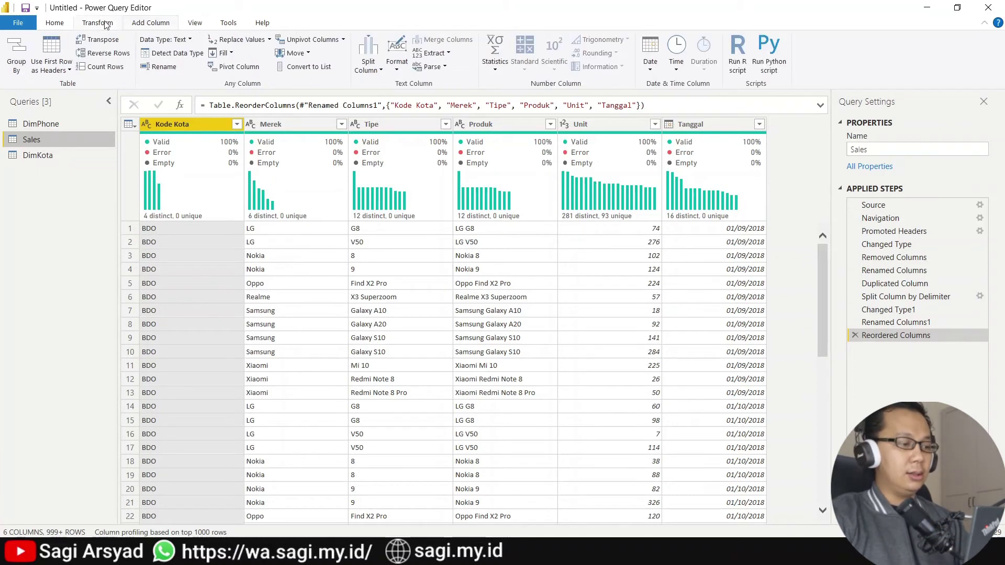
click(56, 25)
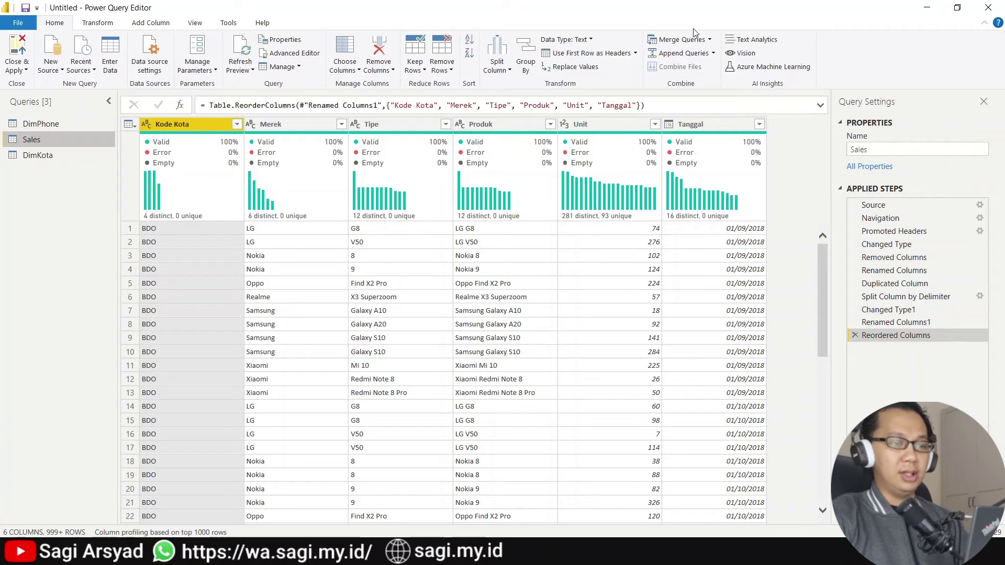
click(680, 39)
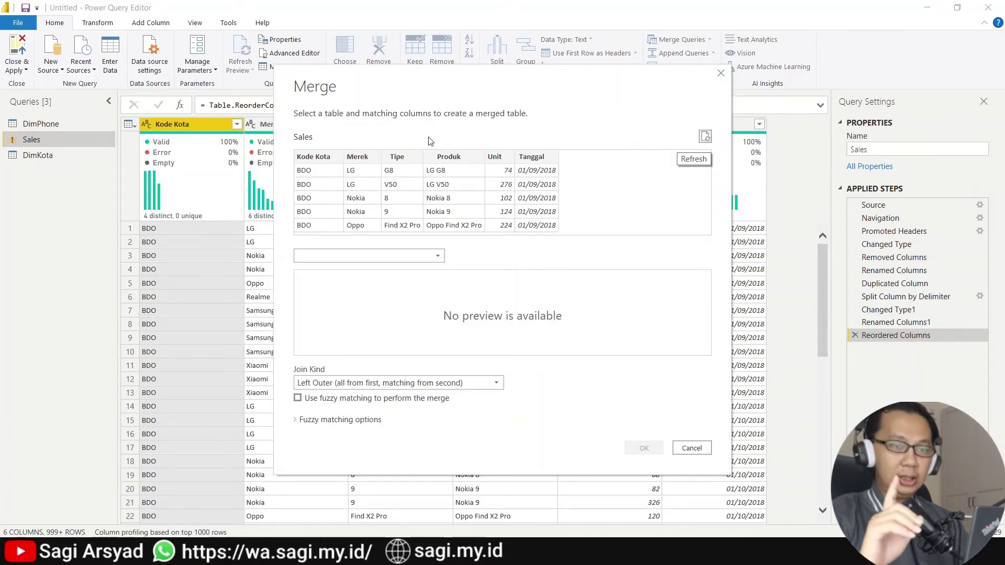
click(384, 257)
click(374, 282)
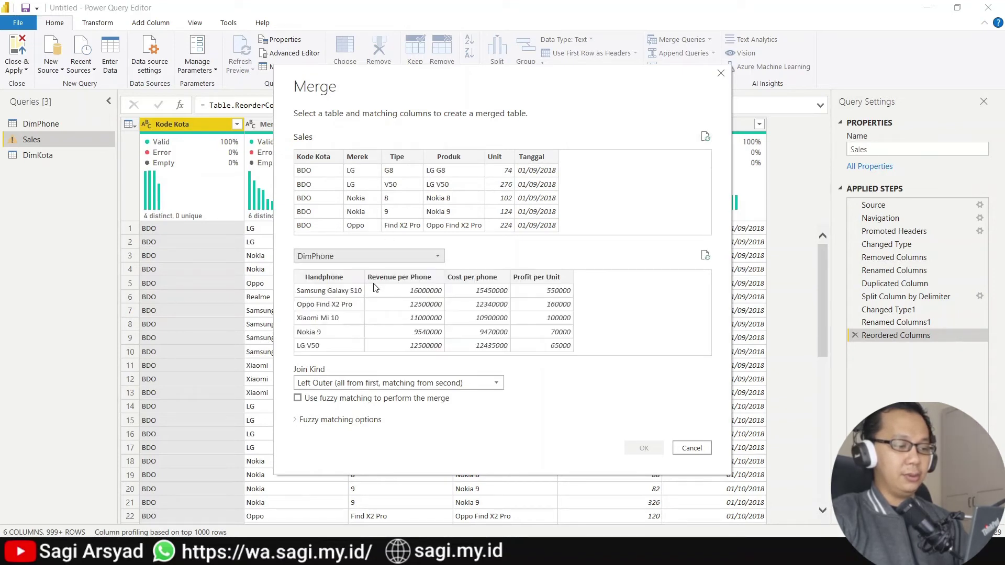
click(442, 160)
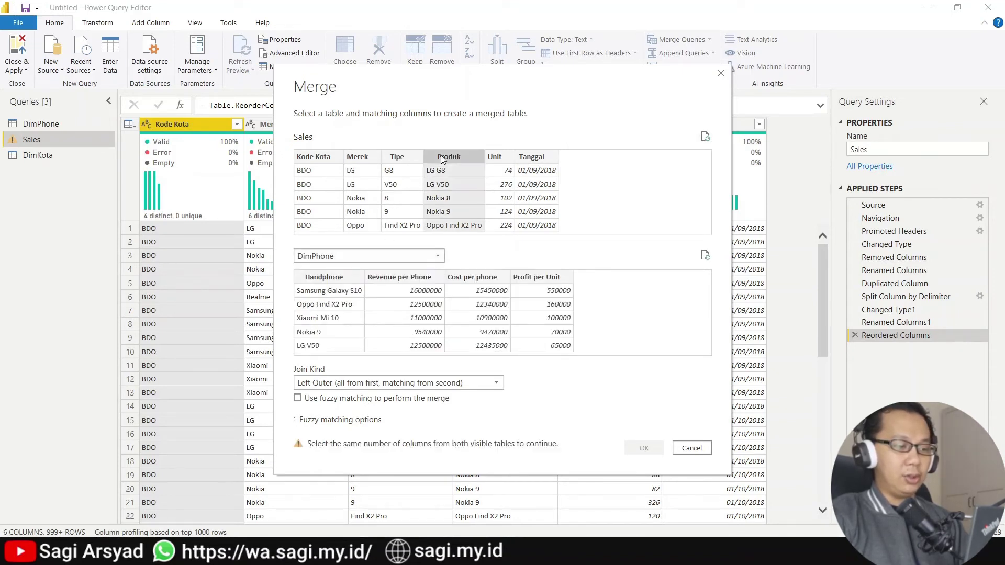
click(340, 280)
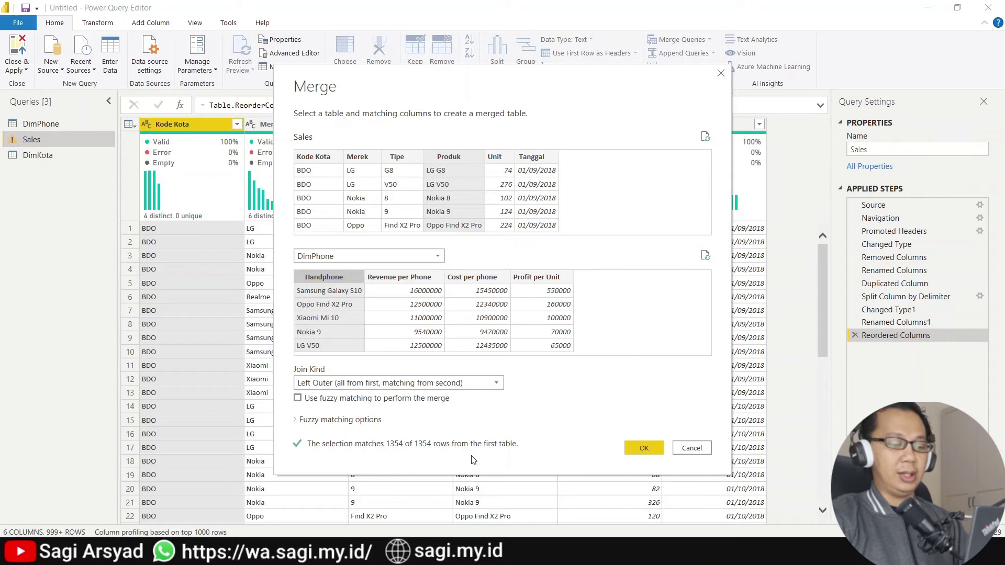
click(642, 448)
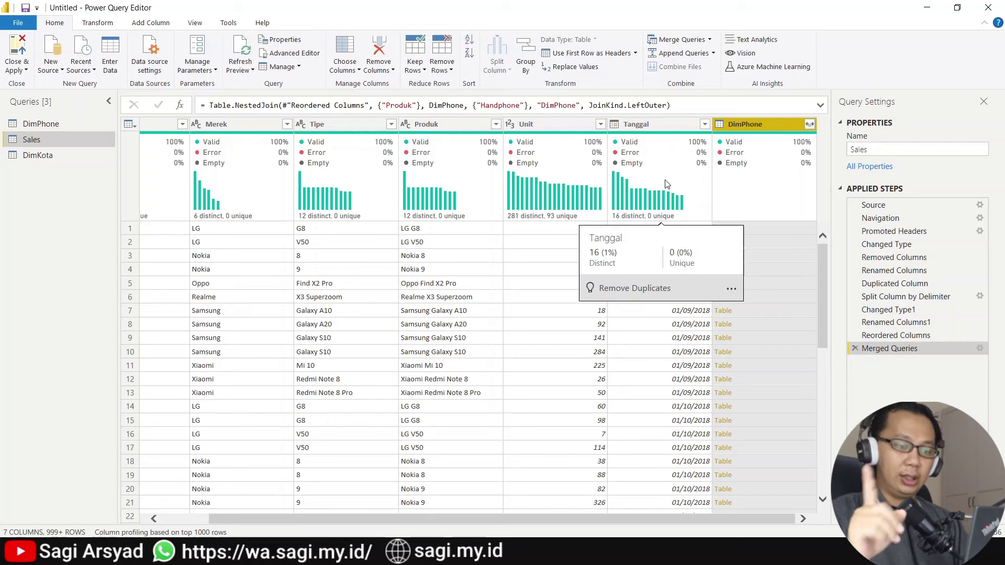
- Expand the merged DimPhone column to only Handphone and Profit per Unit, keeping the original column name as prefix
click(810, 125)
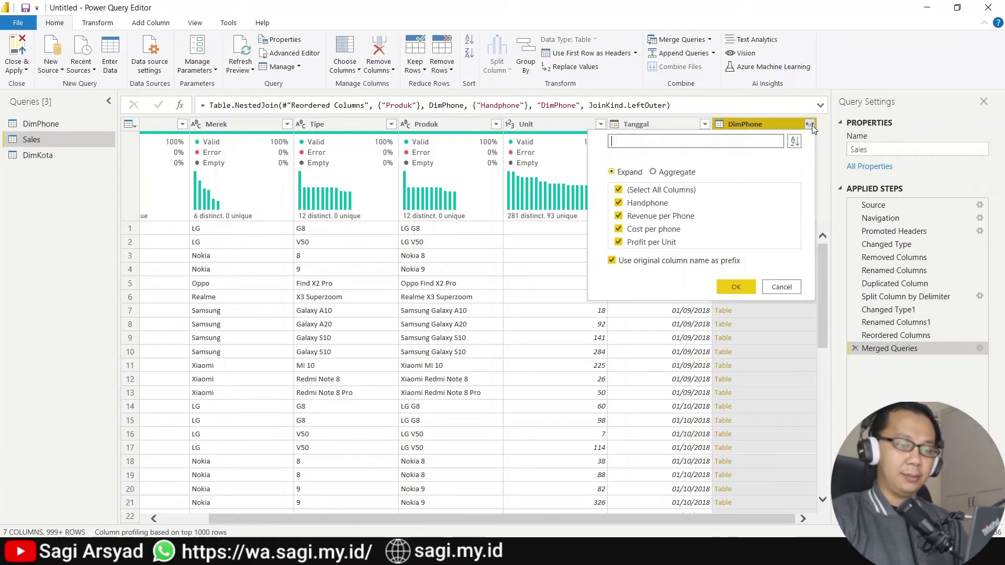
click(619, 190)
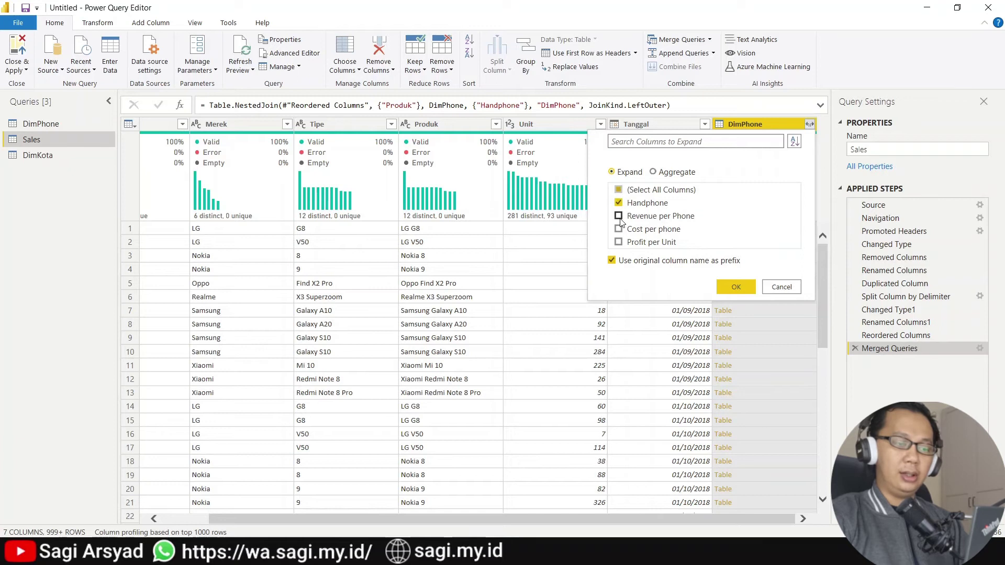
click(618, 242)
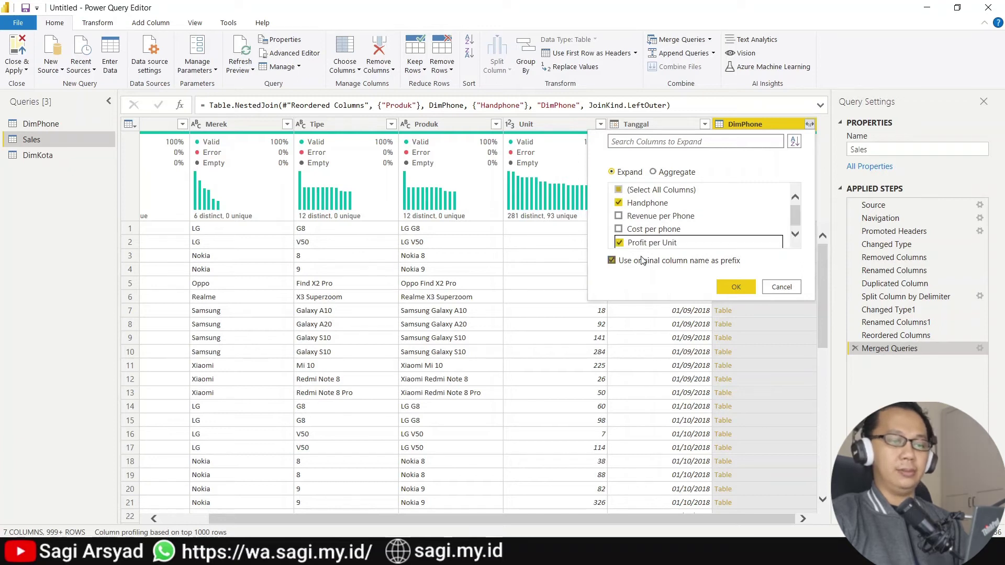
click(734, 287)
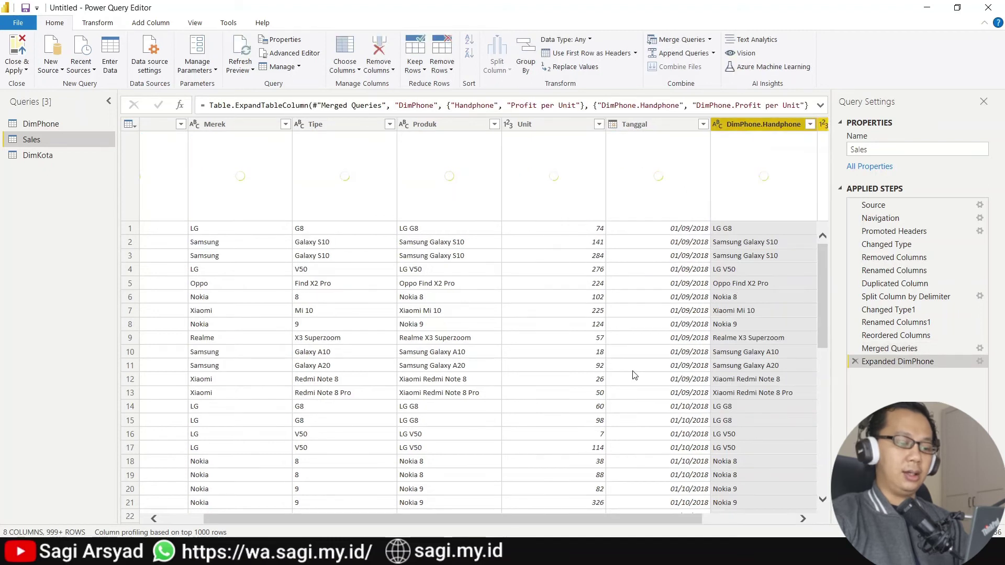
- Check the phone name and profit per unit brought into the first rows of Sales
drag(574, 522, 685, 487)
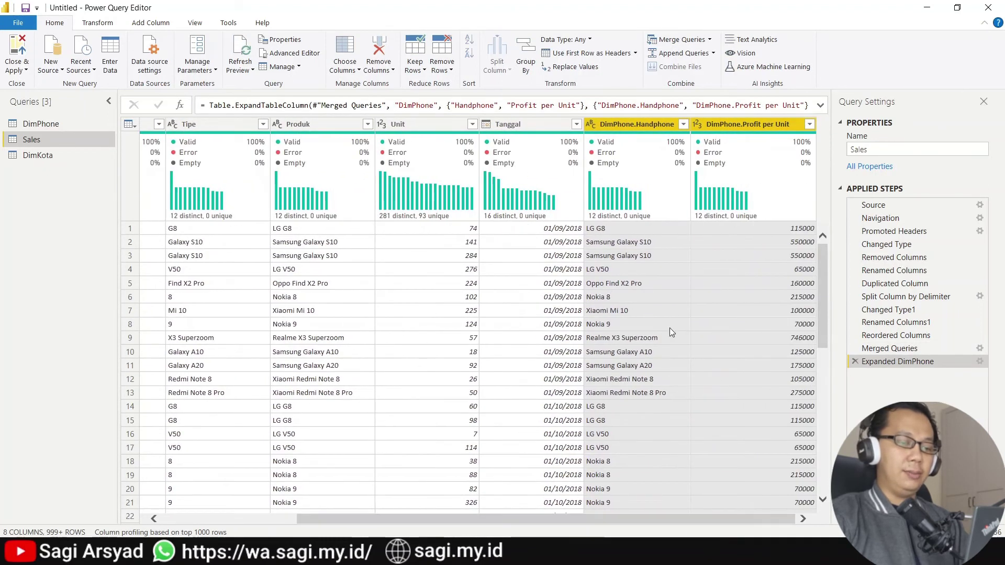
click(645, 227)
click(722, 234)
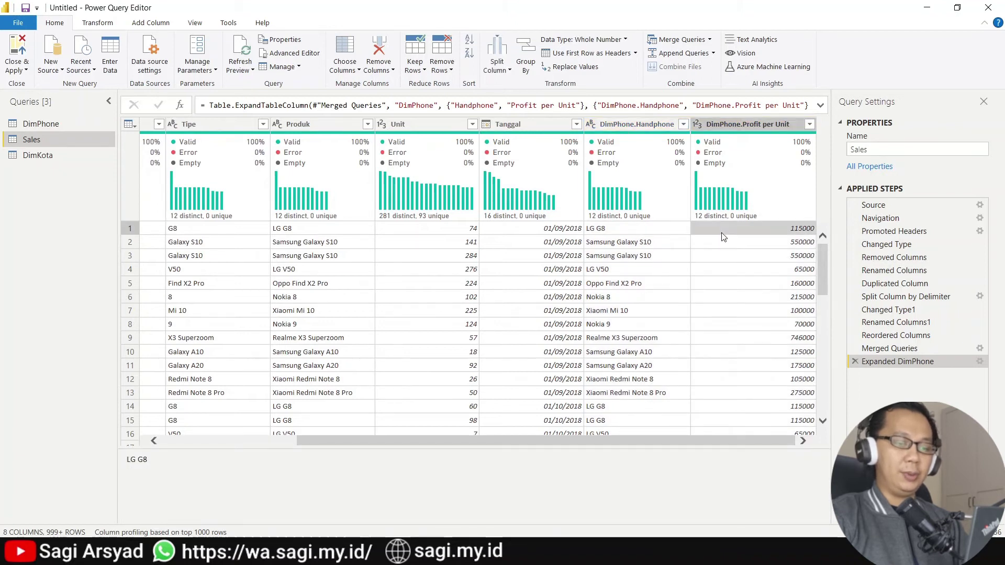
click(675, 242)
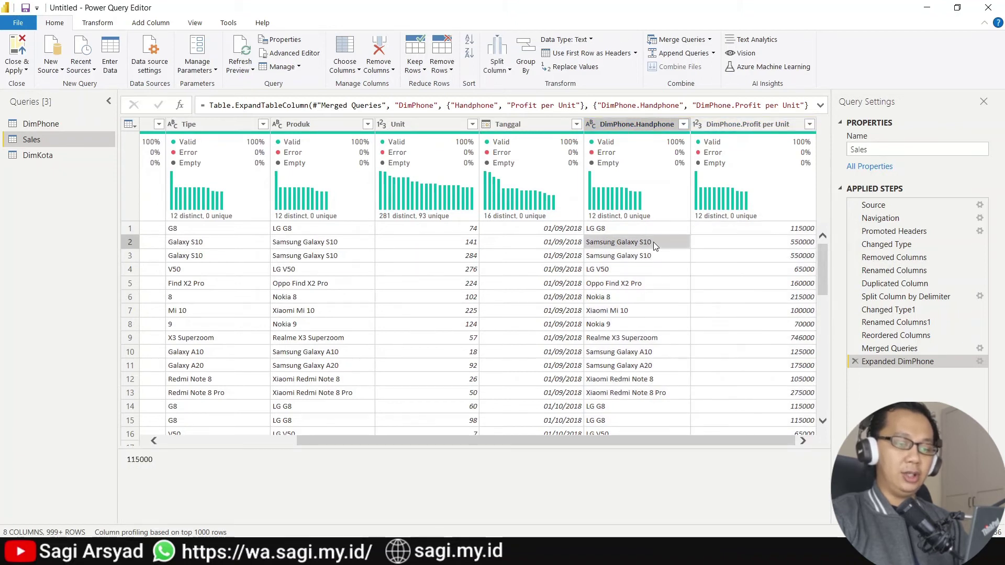
click(720, 241)
click(559, 241)
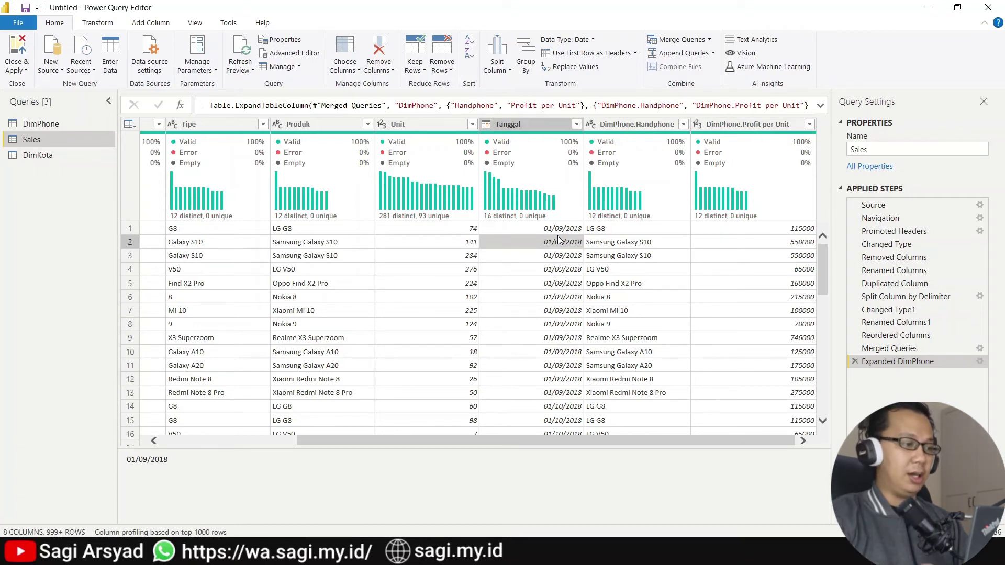
- Add a custom column named Profit to Sales, calculated as [DimPhone.Profit per Unit] * [Unit]
click(141, 24)
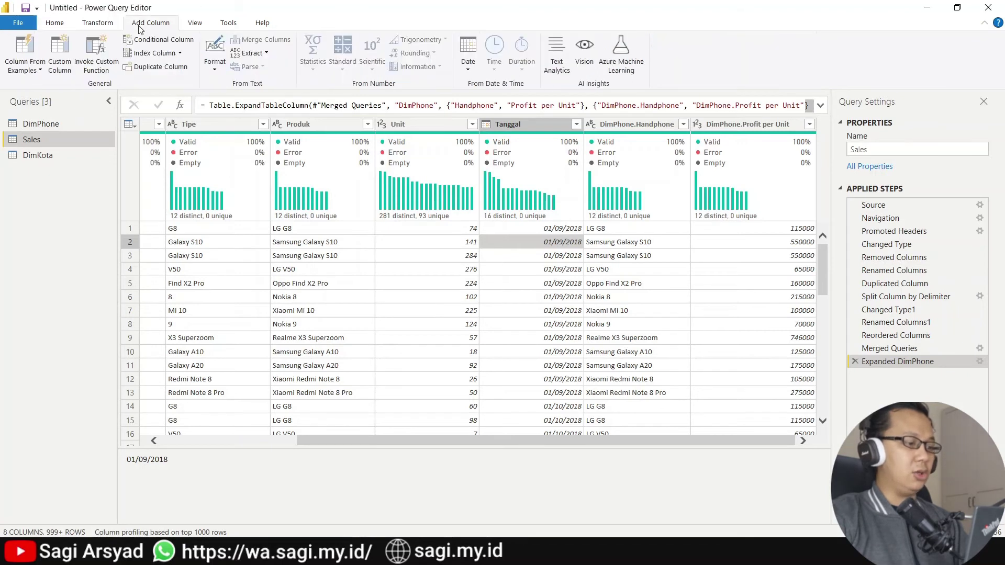
click(58, 63)
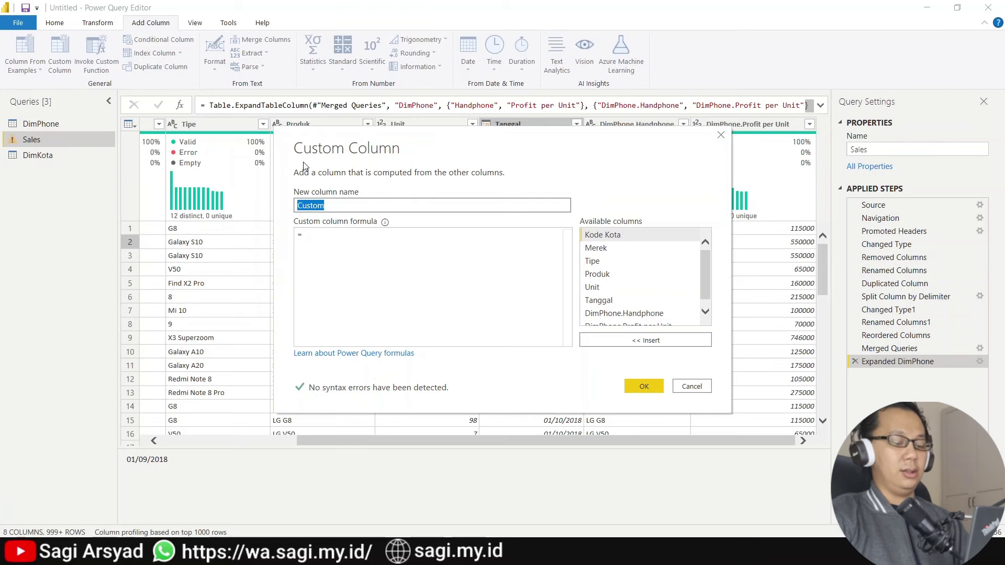
text(Profit)
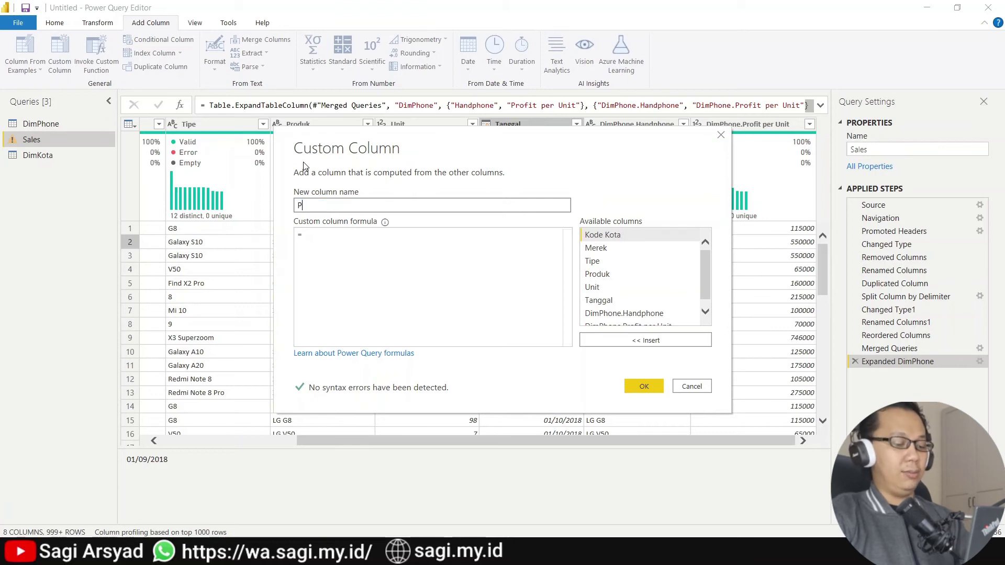
click(364, 248)
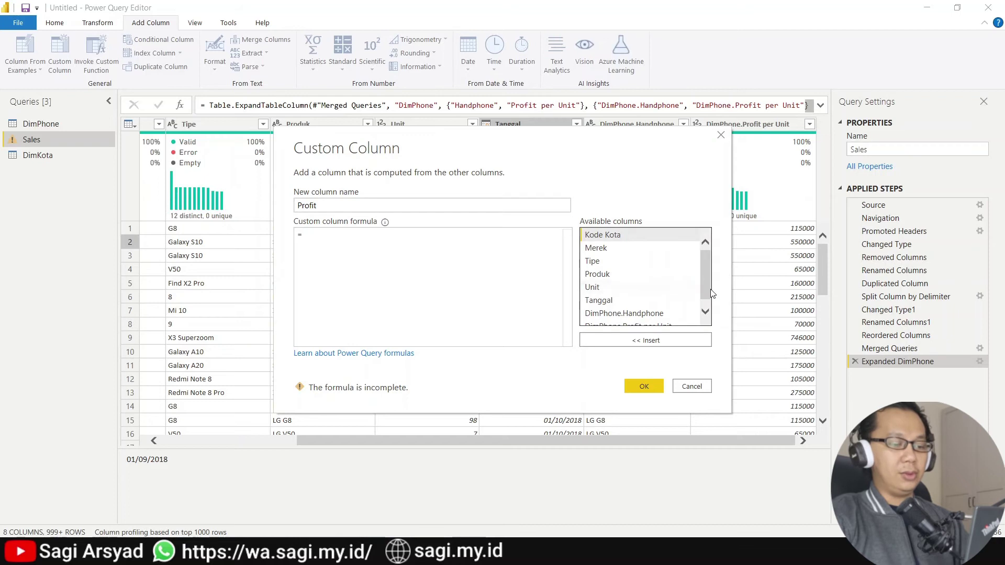
scroll(690, 304, down, 1)
click(628, 319)
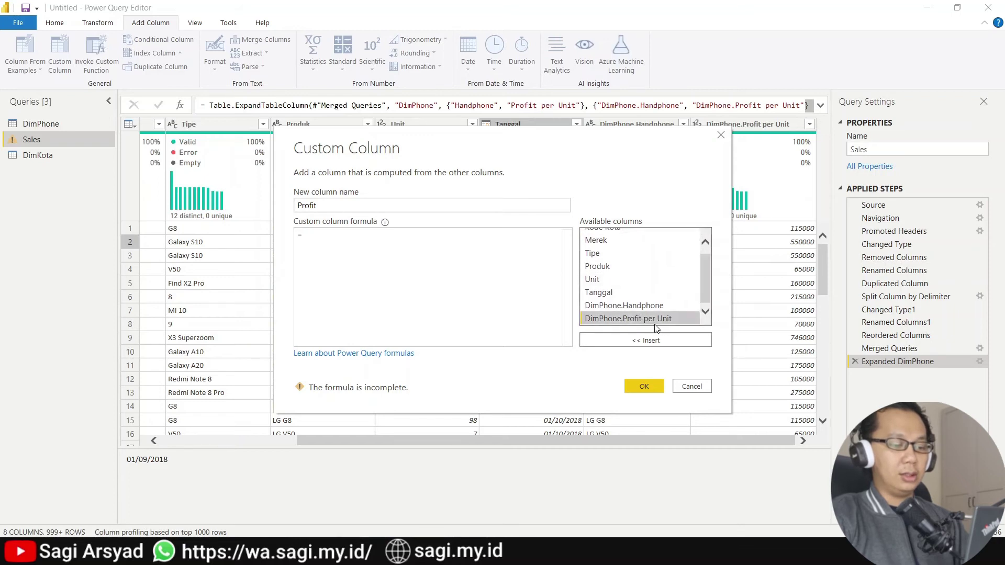
click(645, 340)
text(*)
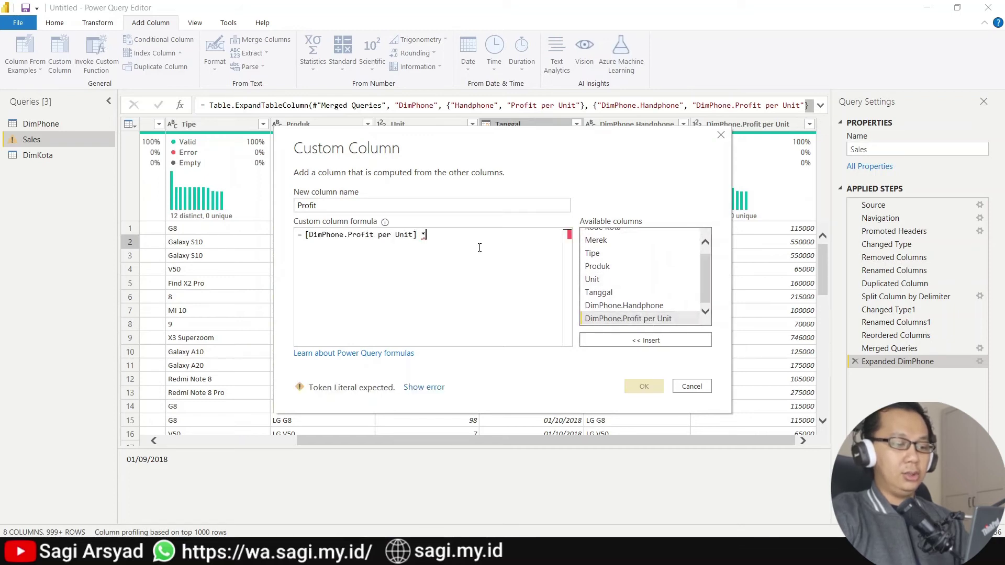
double_click(606, 279)
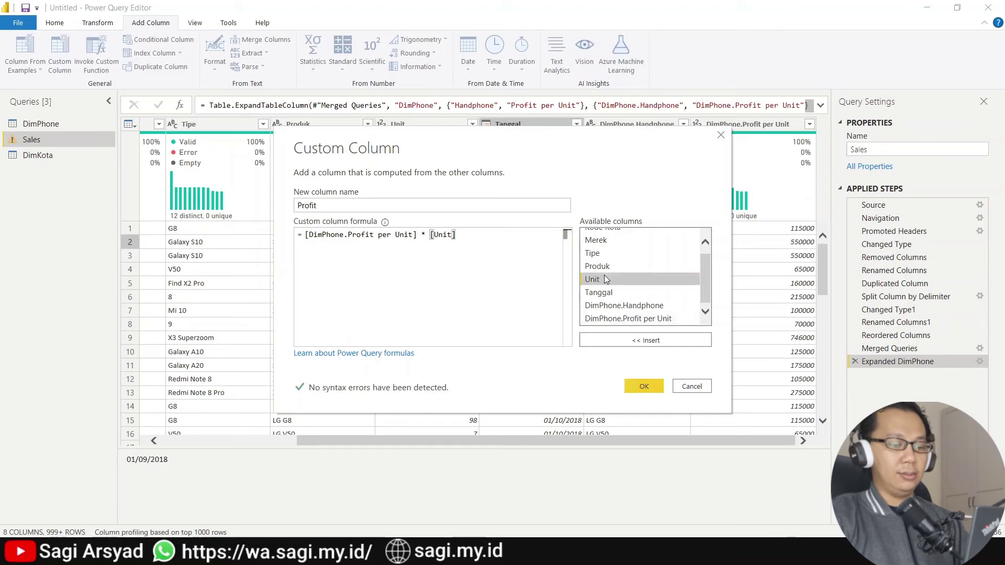
click(657, 387)
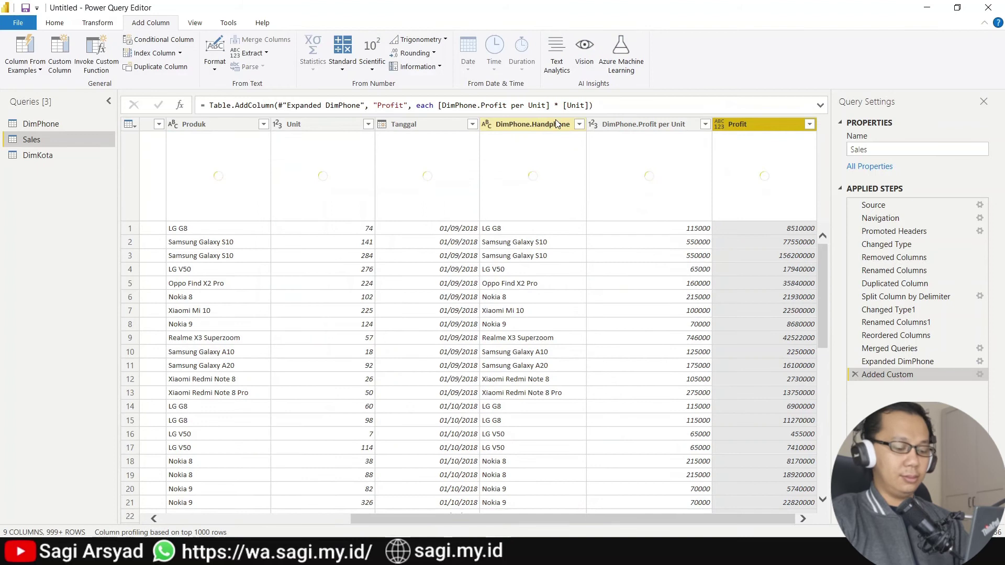
- Remove the DimPhone.Handphone and DimPhone.Profit per Unit columns from the Sales query
click(554, 121)
click(634, 124)
double_click(634, 124)
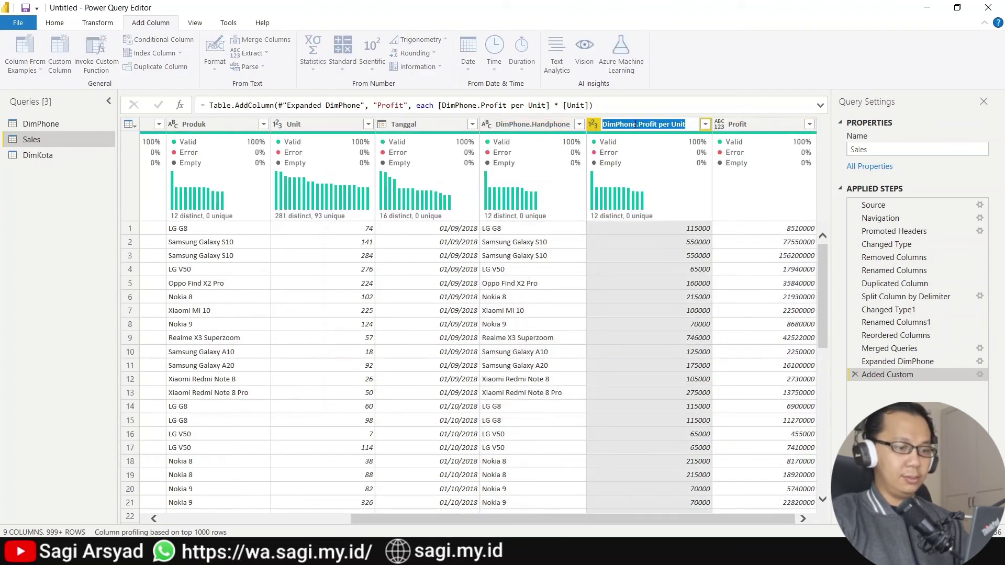
click(548, 123)
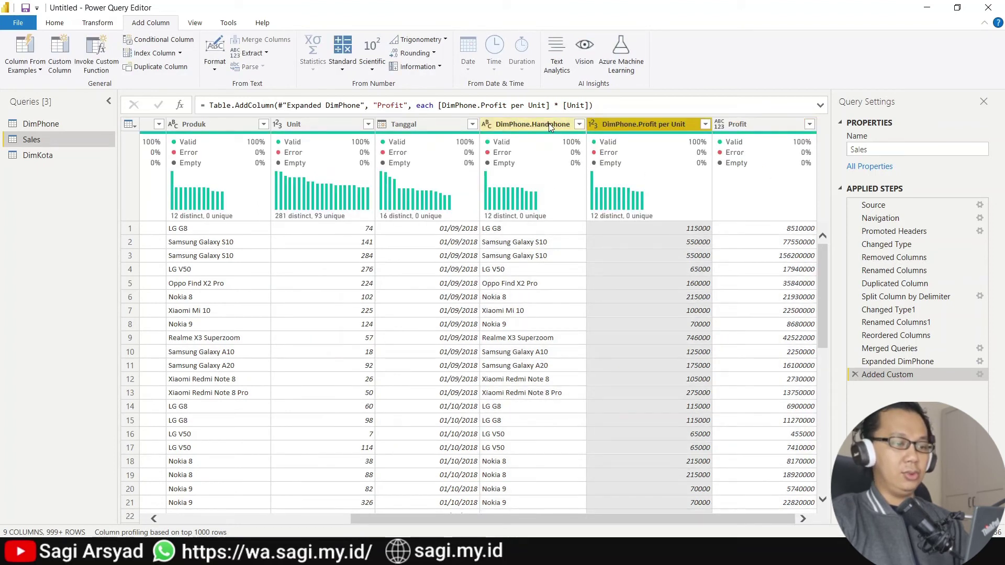
ctrl+click(622, 126)
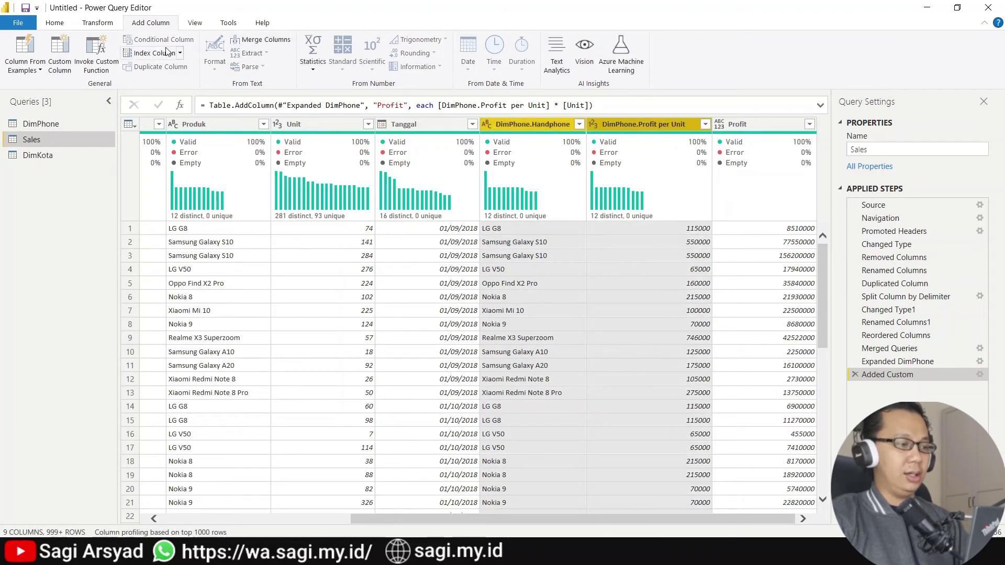
click(98, 23)
click(60, 23)
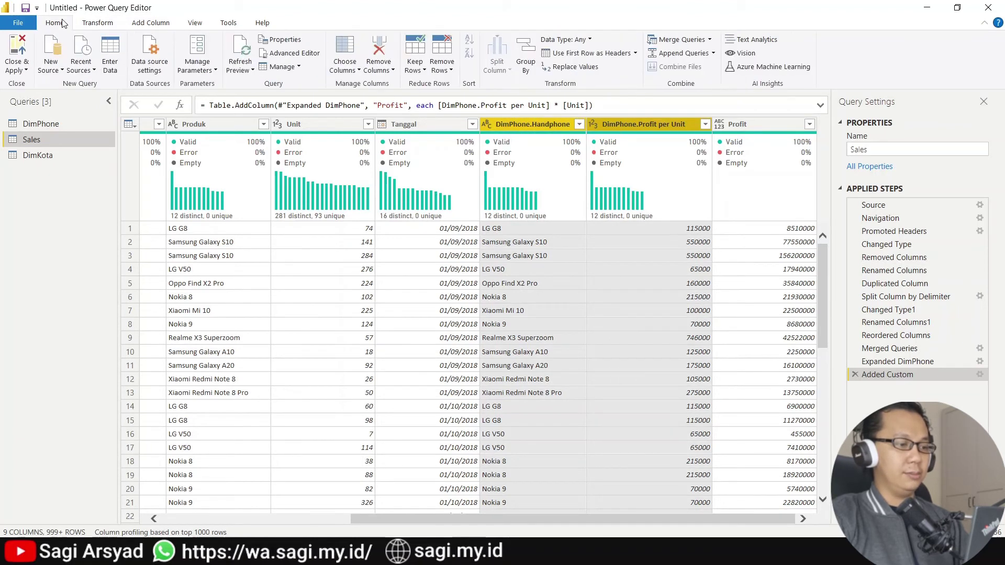
click(390, 42)
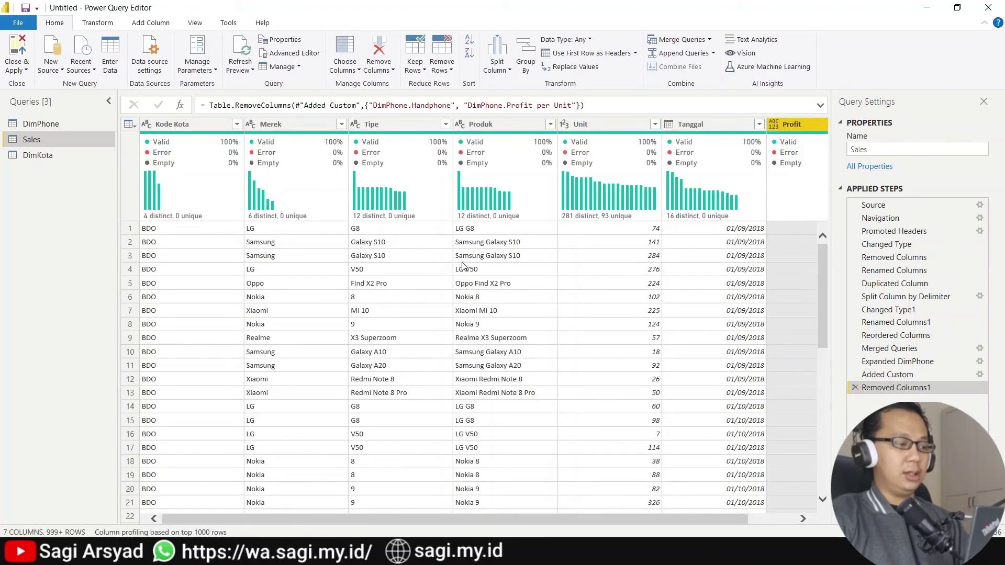
- Disable loading of the DimPhone query into the report
click(33, 125)
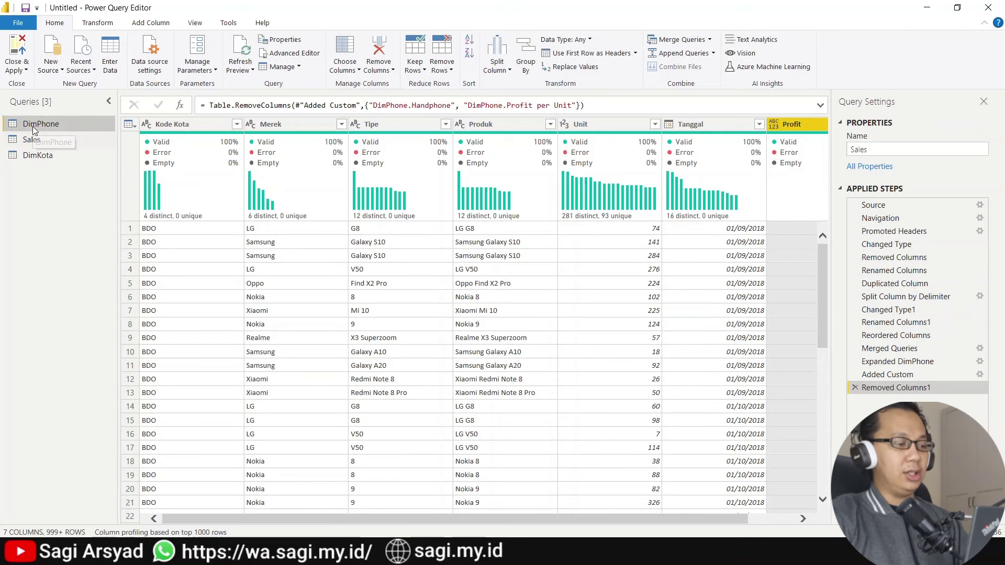
right_click(32, 127)
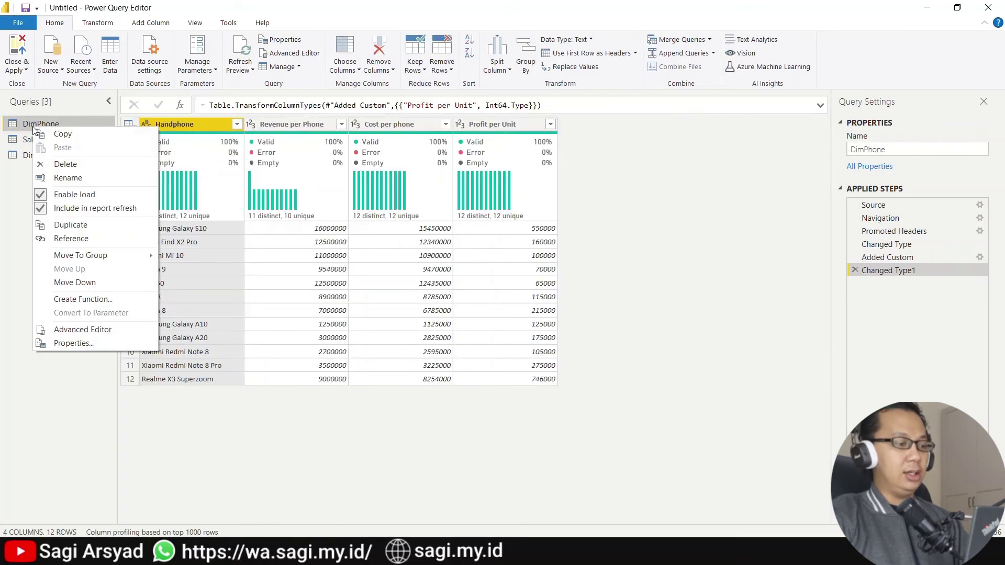
click(71, 200)
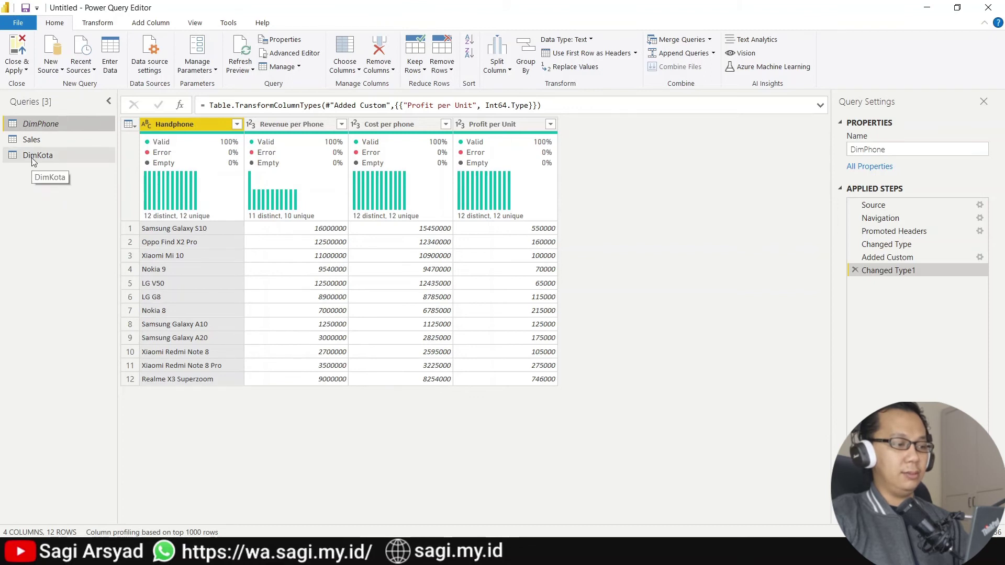
- Merge DimKota into the Sales query with a left outer join, matching Kode Kota to Code Area
click(36, 144)
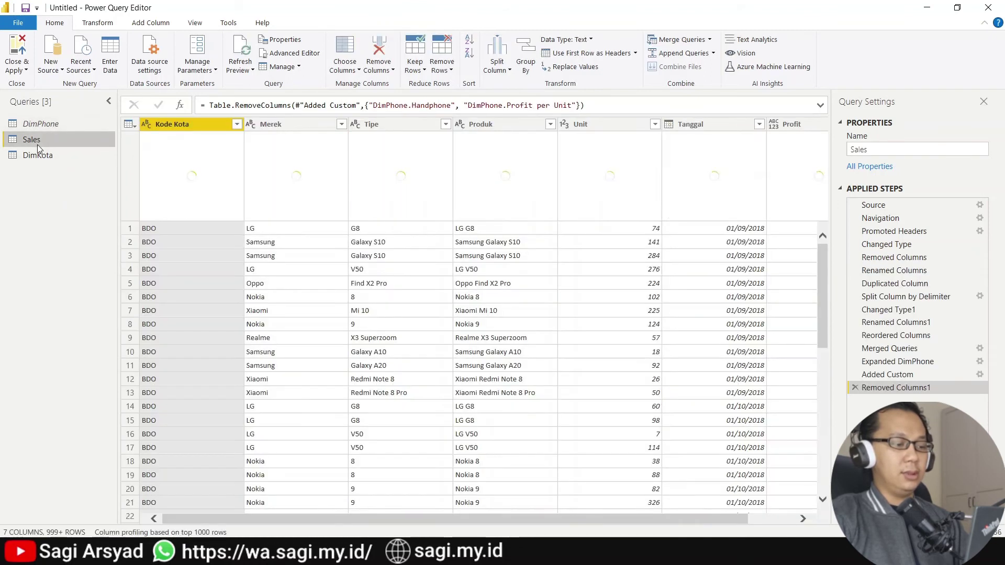
mouse_move(314, 208)
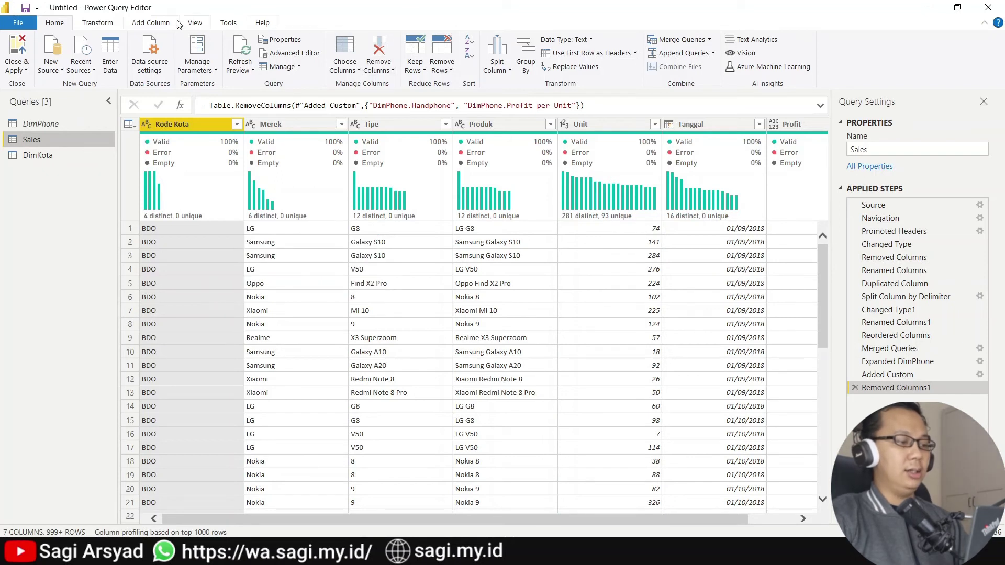
click(665, 42)
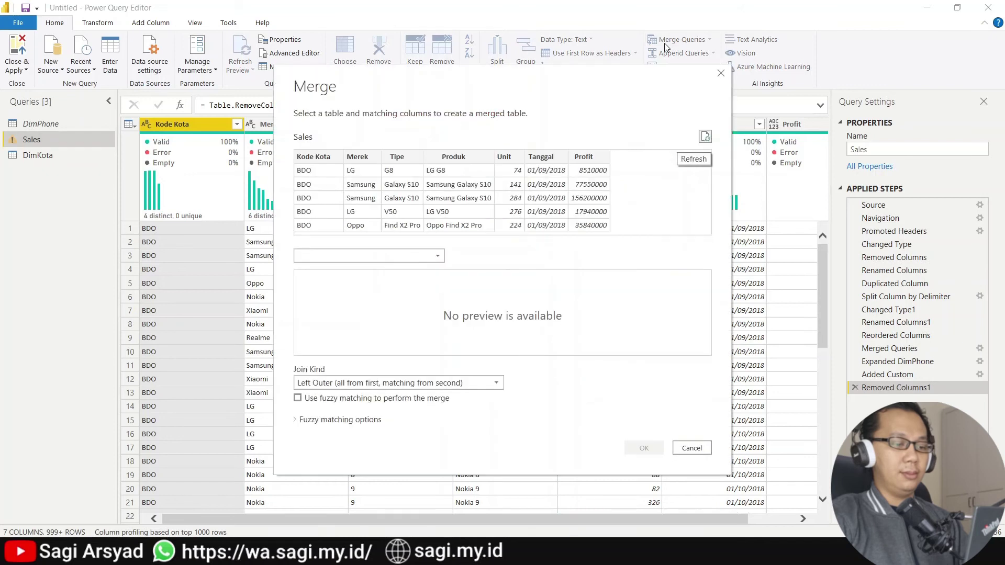
click(312, 158)
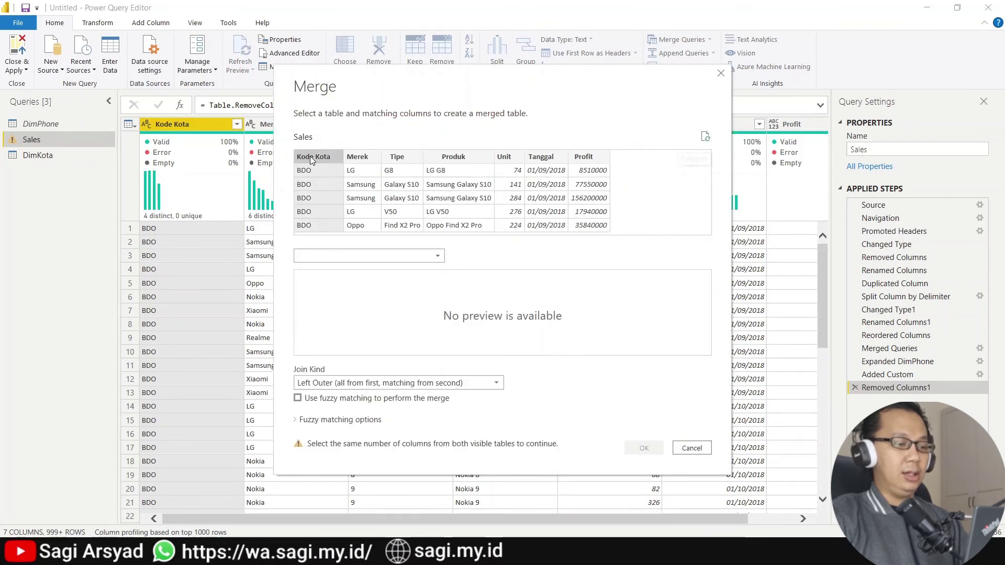
click(395, 256)
click(381, 272)
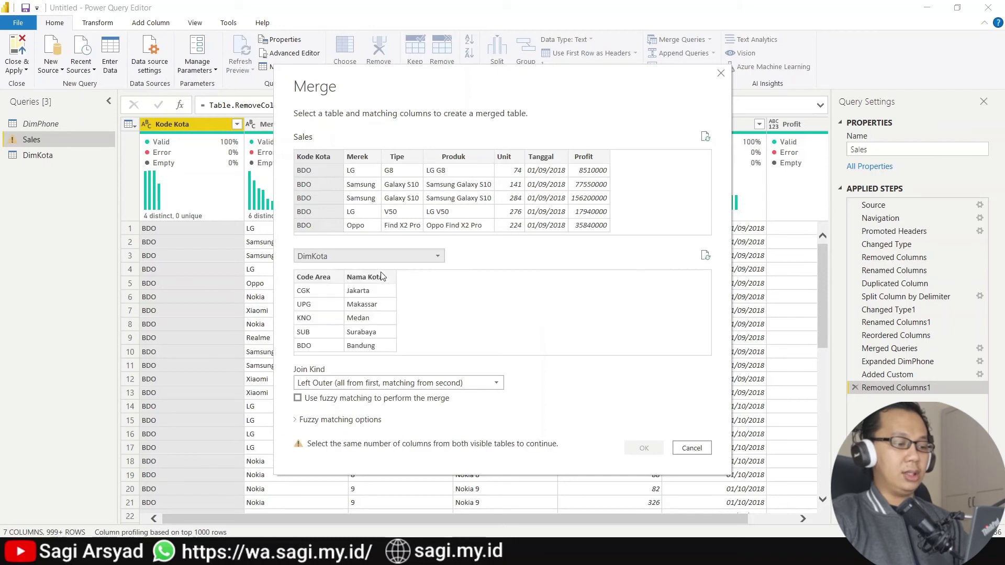
click(314, 278)
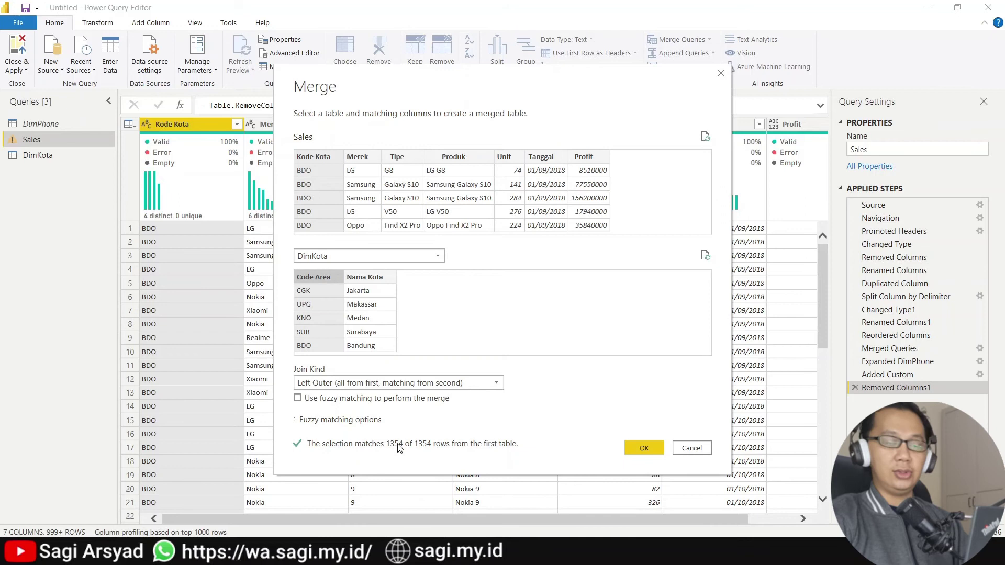
click(631, 448)
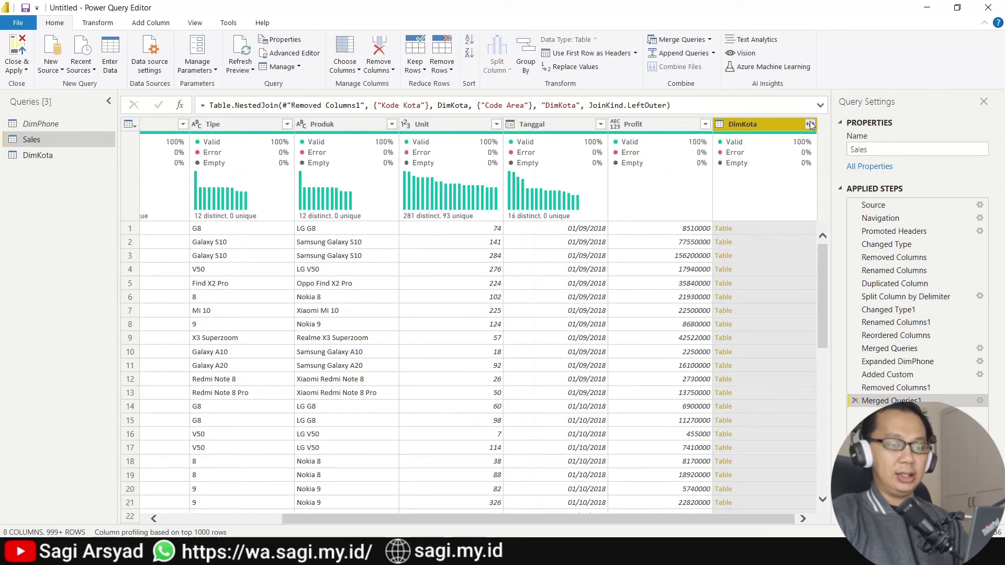
- Expand the merged DimKota column in Sales to bring in only Nama Kota, leaving out Code Area
click(810, 125)
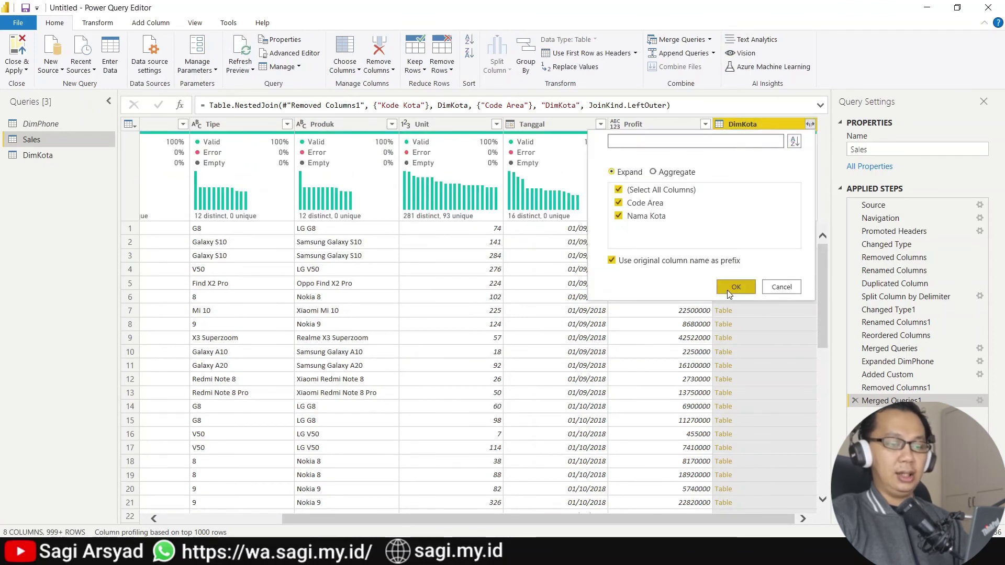
click(619, 204)
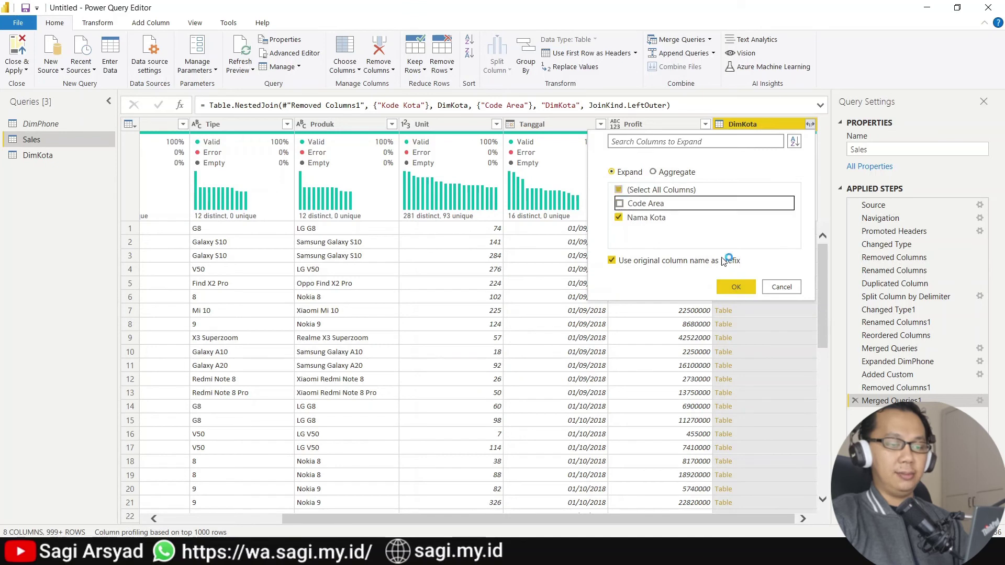
click(738, 287)
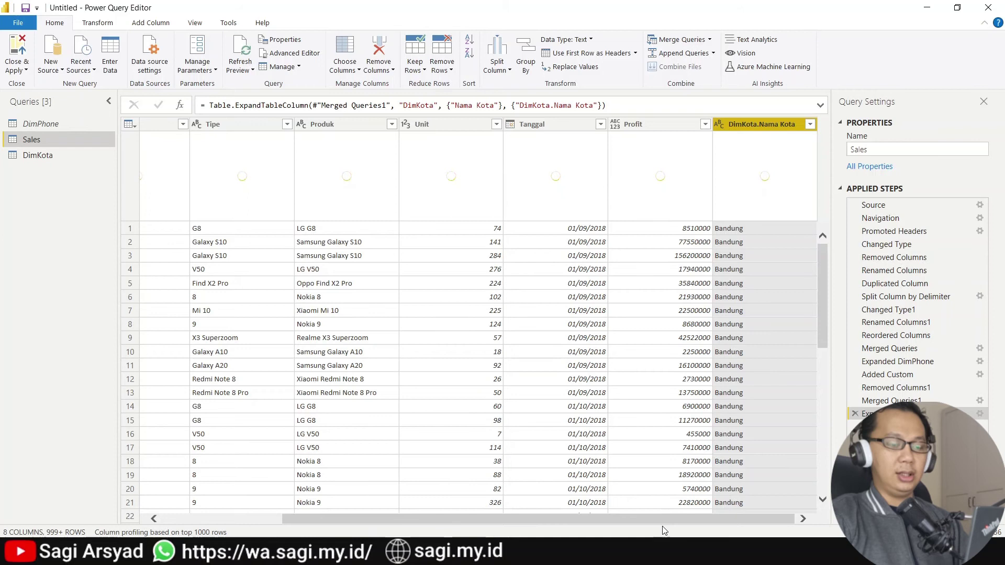
- Rename the expanded DimKota.Nama Kota column in Sales as Nama Kota
double_click(757, 124)
click(759, 125)
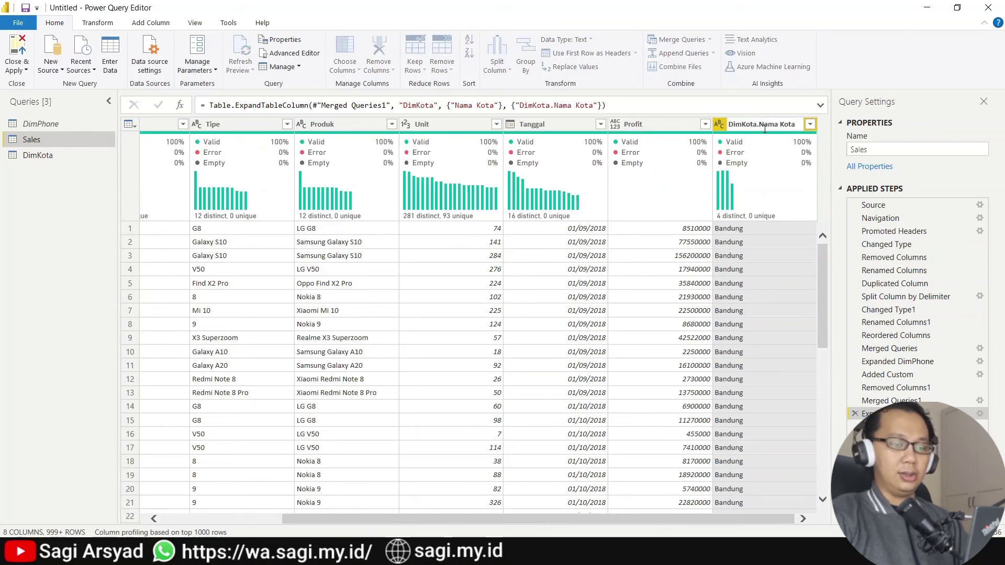
key(shift+Home)
key(BackSpace)
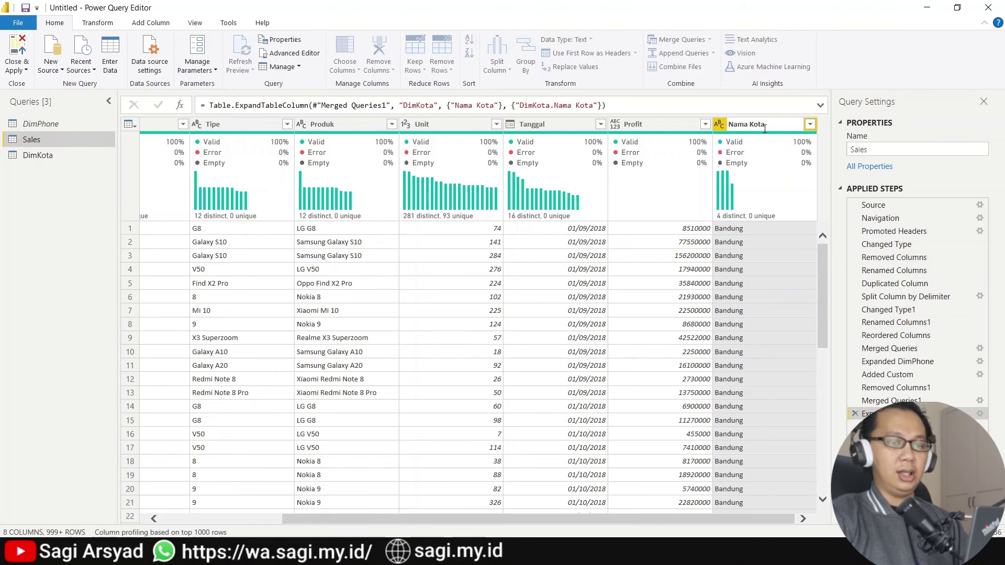
key(Return)
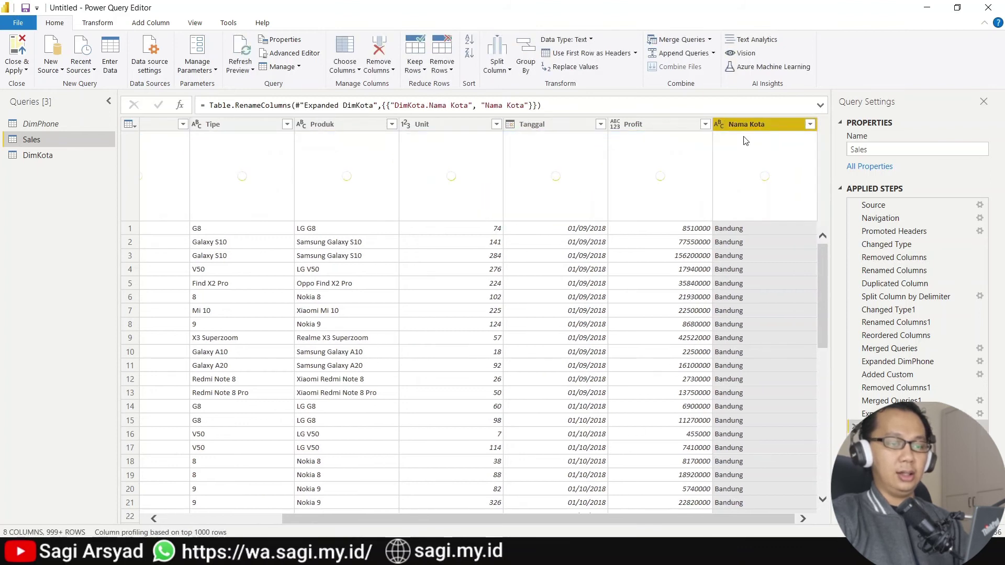
- Move the Nama Kota column directly after Kode Kota in Sales and remove the Kode Kota column
drag(753, 127, 267, 114)
click(178, 123)
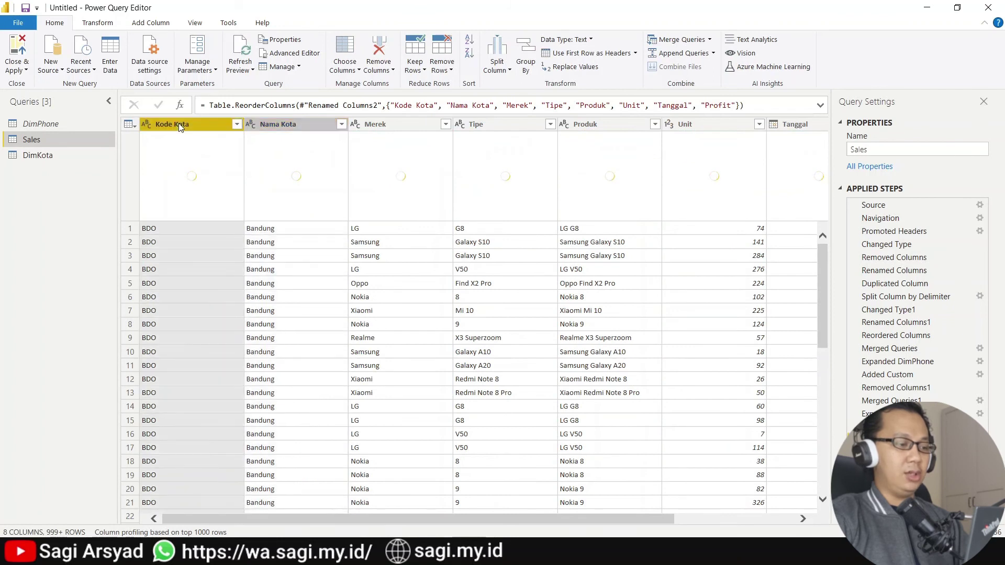
right_click(178, 124)
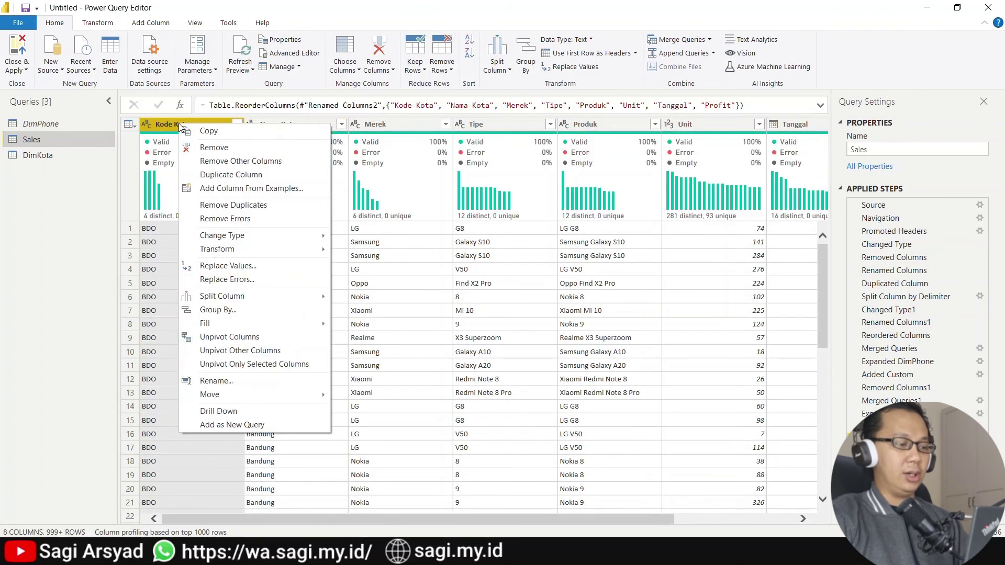
click(201, 148)
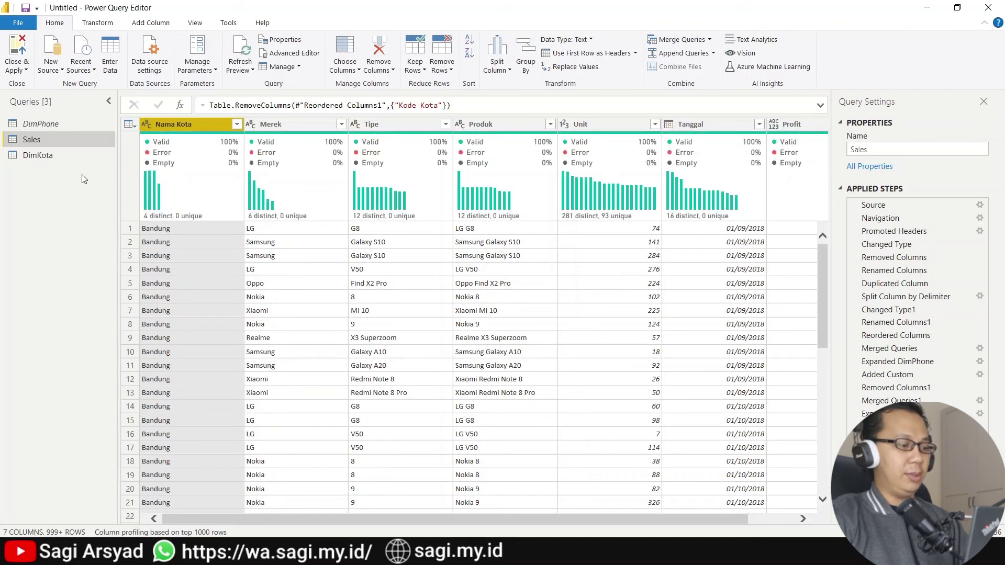
- Disable loading of the DimKota query into the report
click(43, 155)
right_click(44, 155)
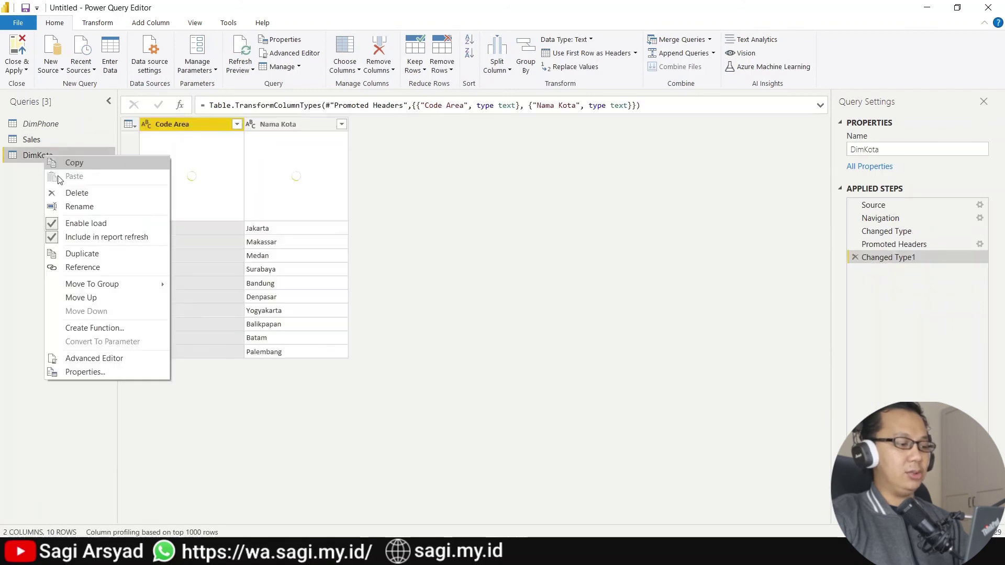
click(94, 223)
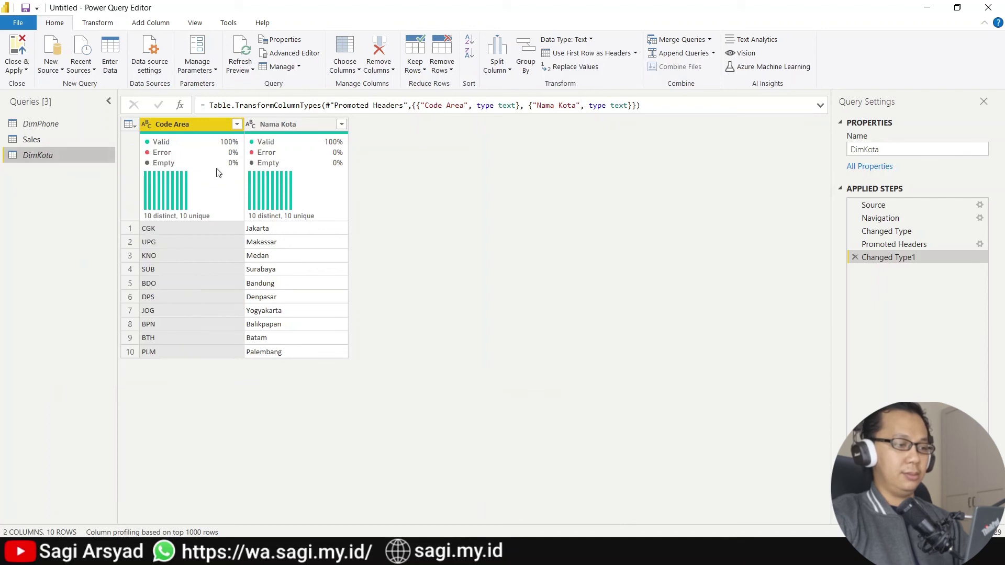
- Review the Sales query, apply the query changes to load it into the report, and show its rows in Data view
click(81, 140)
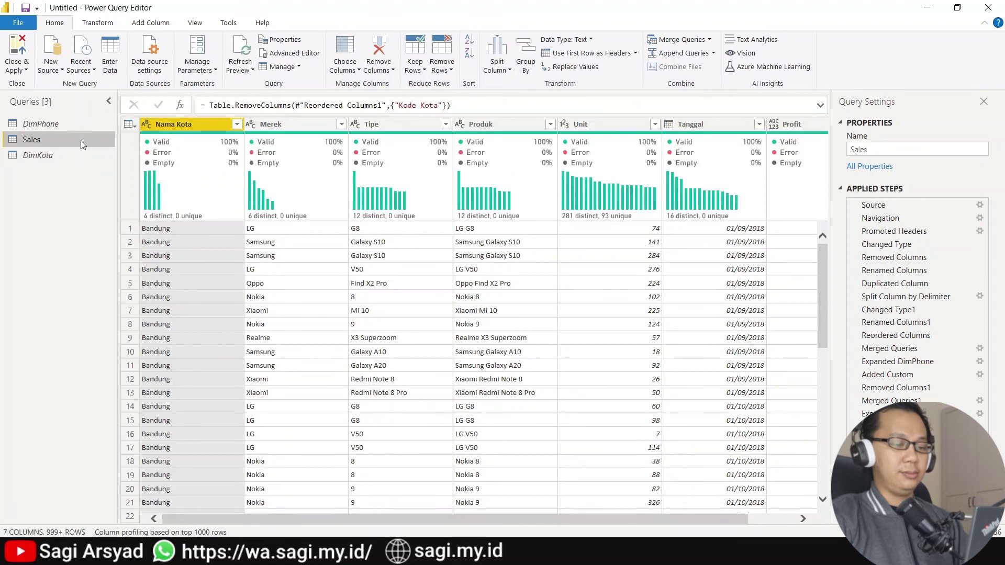
click(262, 323)
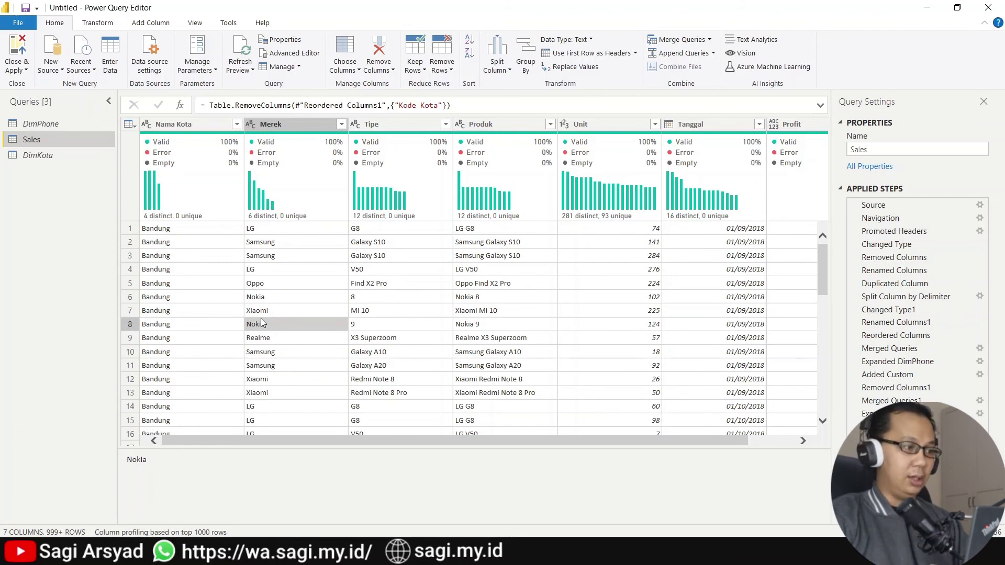
click(17, 47)
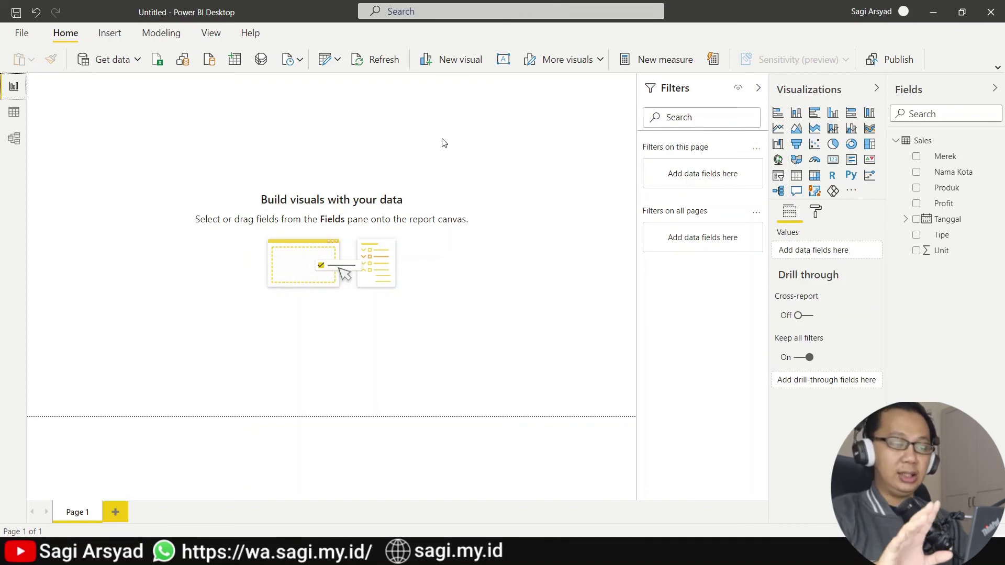
click(14, 112)
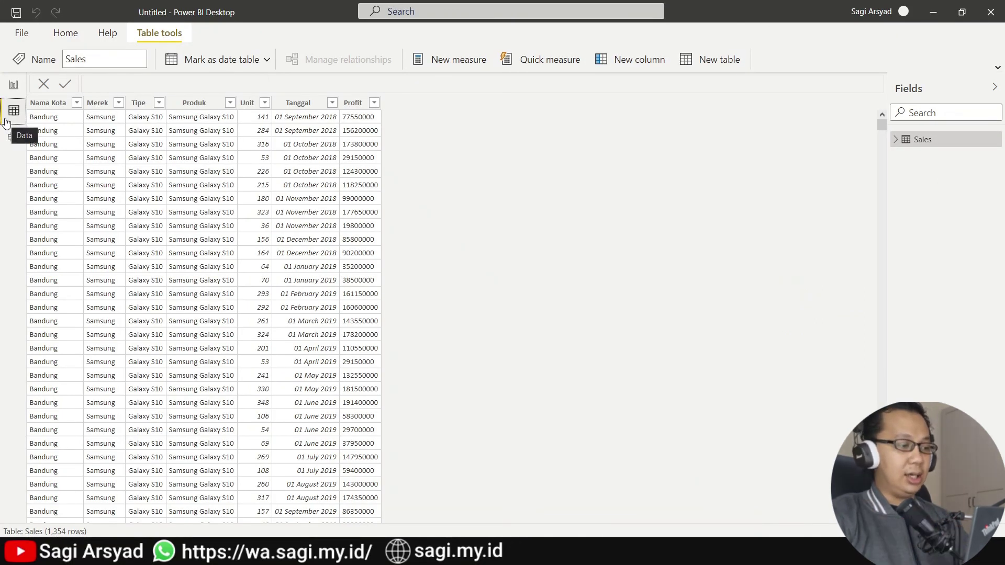